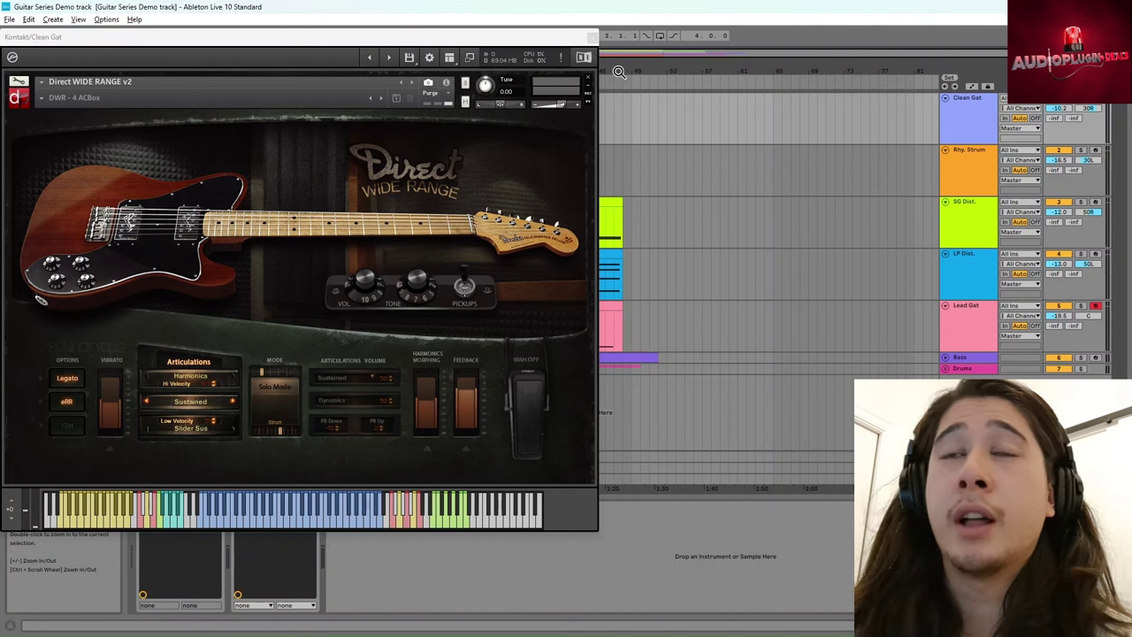
Zoom the arrangement in on the later bars and nudge the Kontakt window up and right.
drag(619, 72, 783, 113)
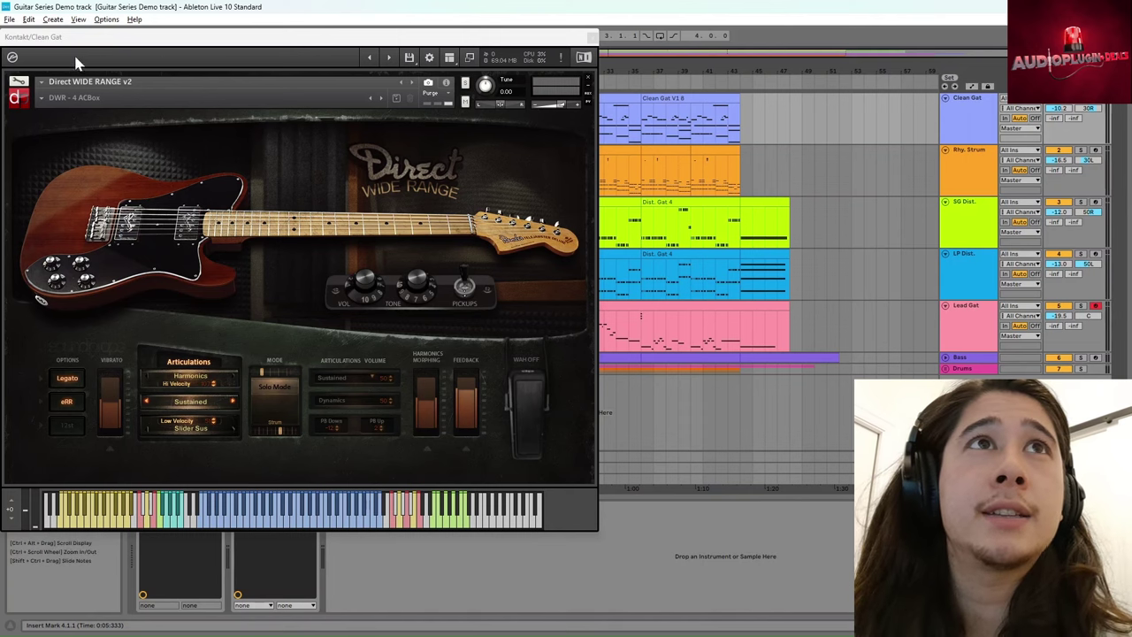
mouse_move(143, 41)
mouse_down()
mouse_move(156, 39)
mouse_move(152, 29)
mouse_up()
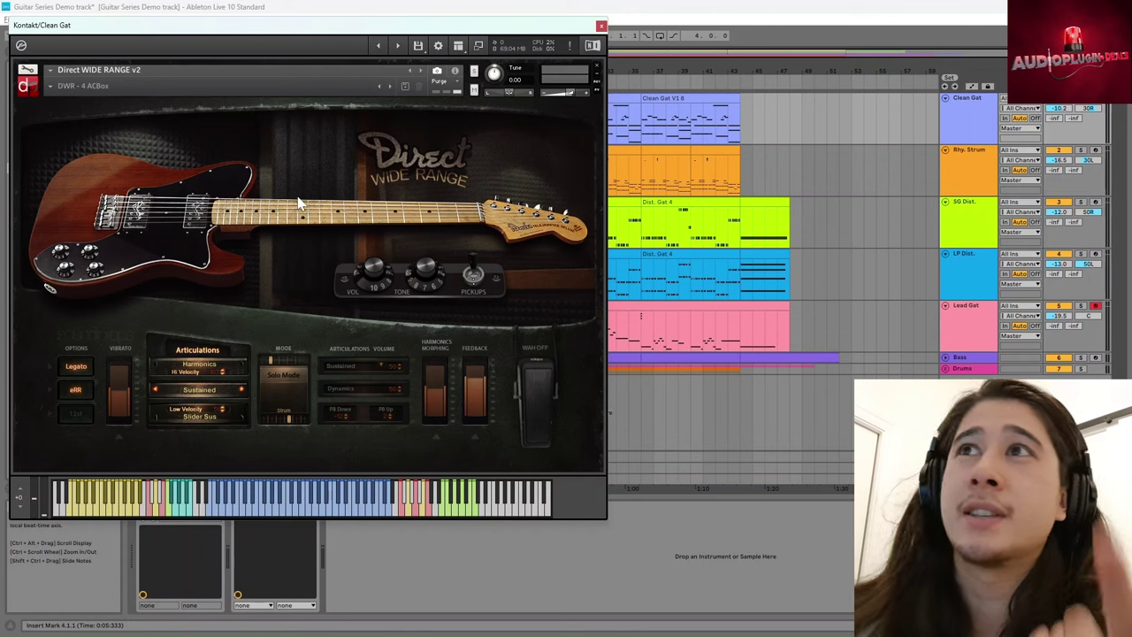
Show the SG Dist. guitar, then switch back to Clean Gat's Direct WIDE RANGE v2 in Kontakt.
click(978, 226)
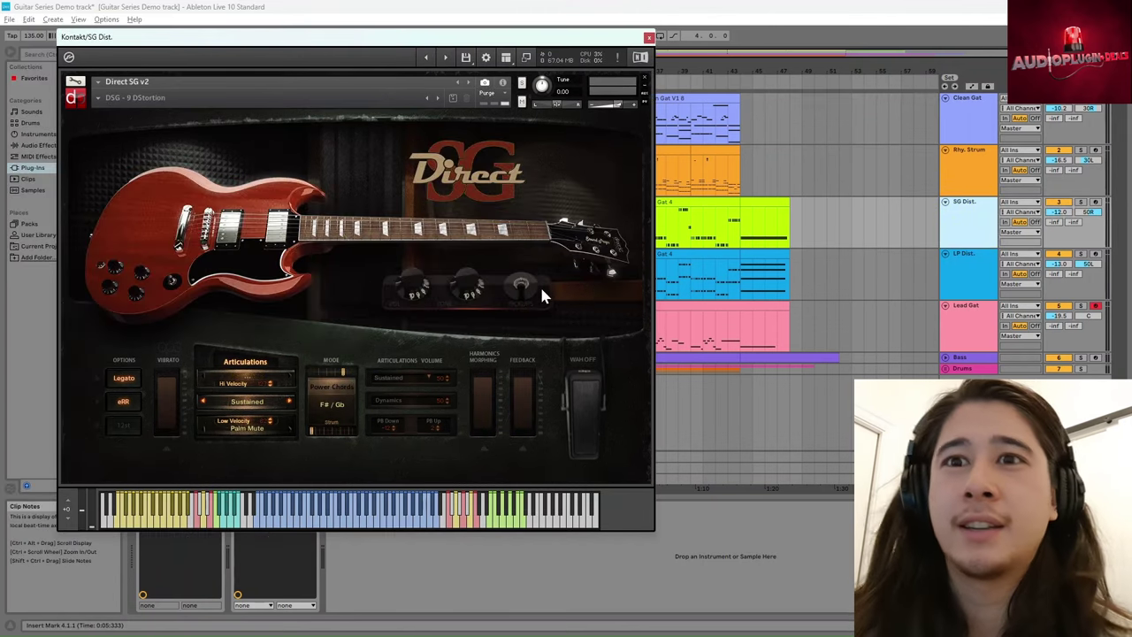
click(966, 115)
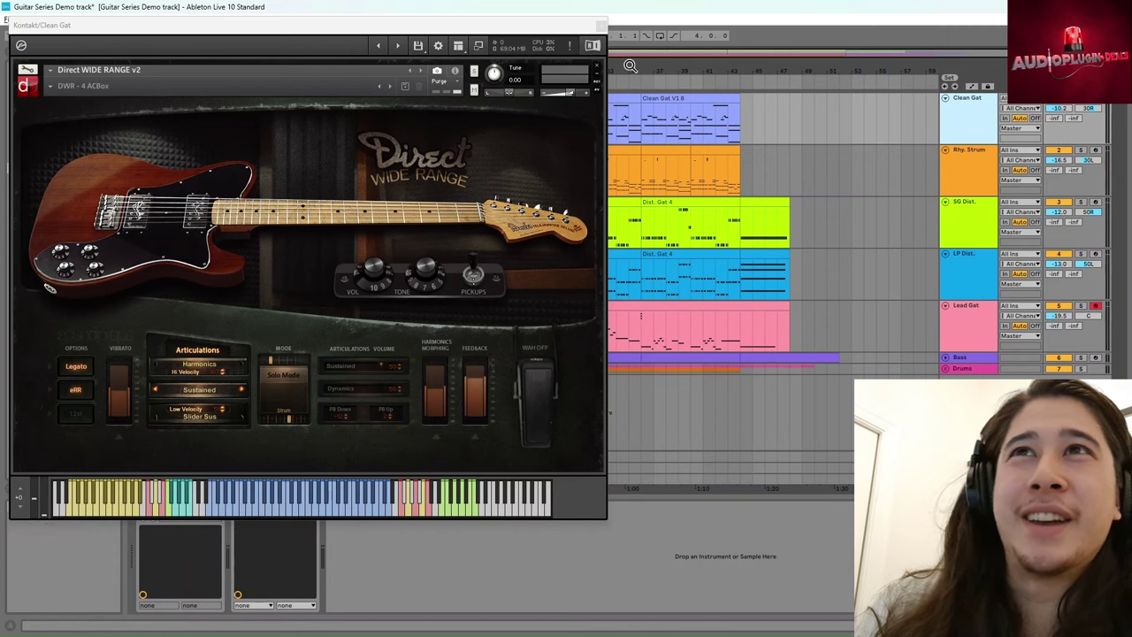
drag(629, 66, 732, 71)
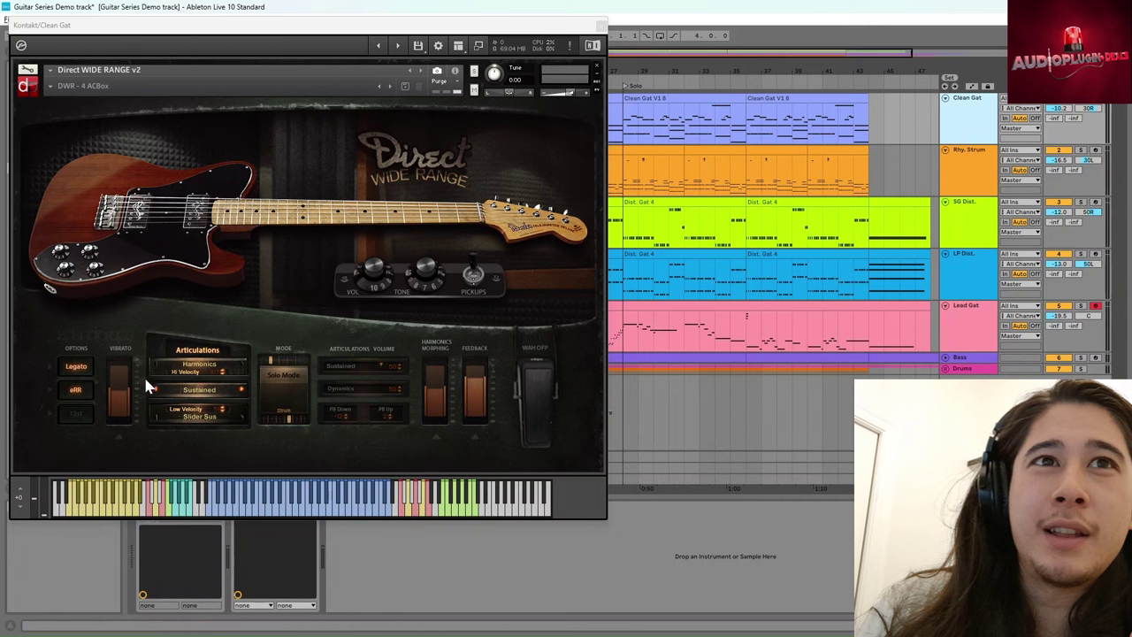
click(78, 368)
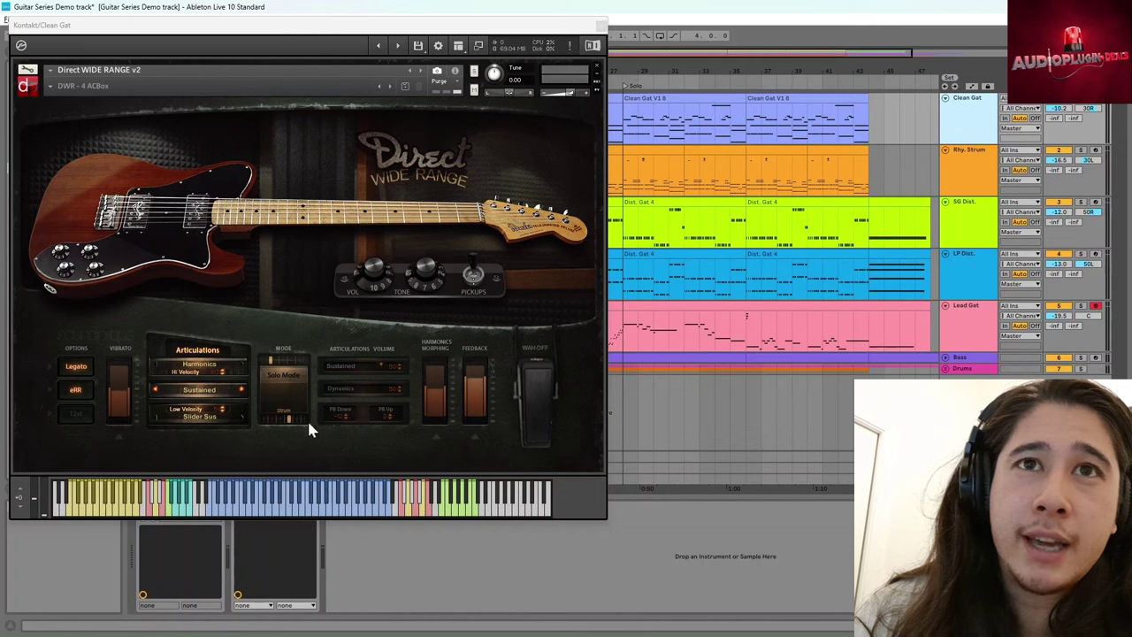
click(272, 365)
click(272, 362)
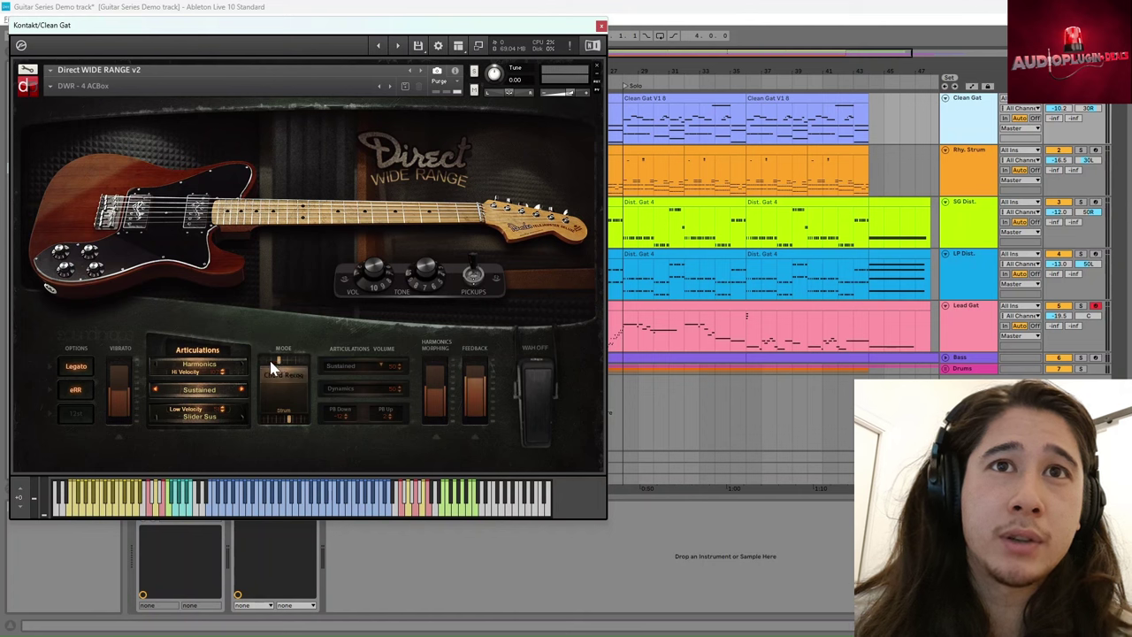
drag(269, 366, 279, 370)
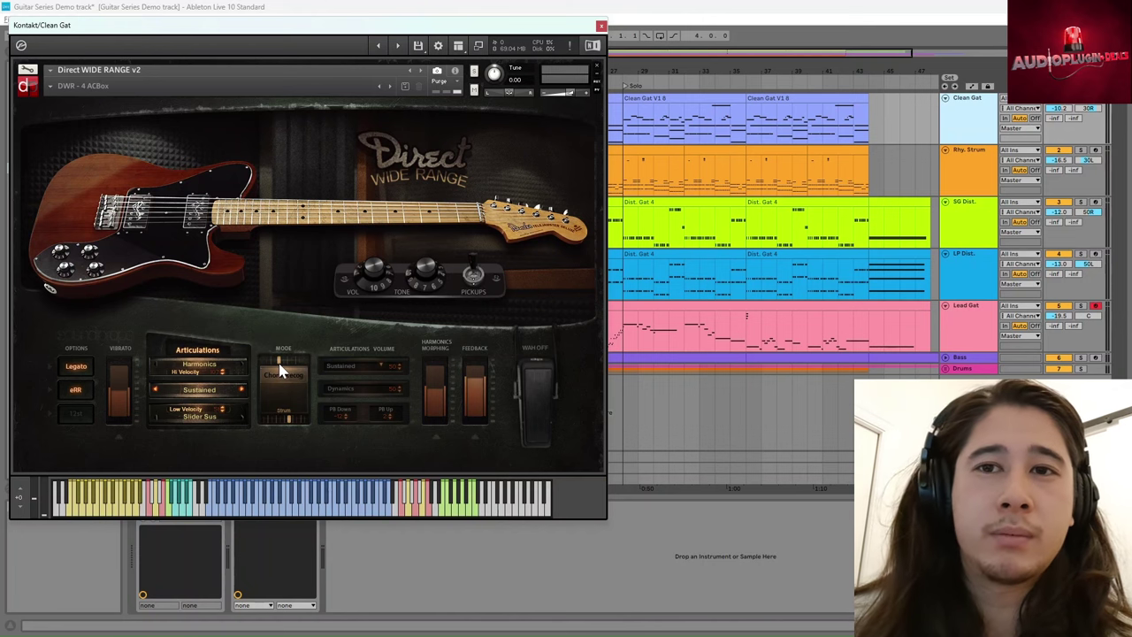
drag(280, 371, 285, 372)
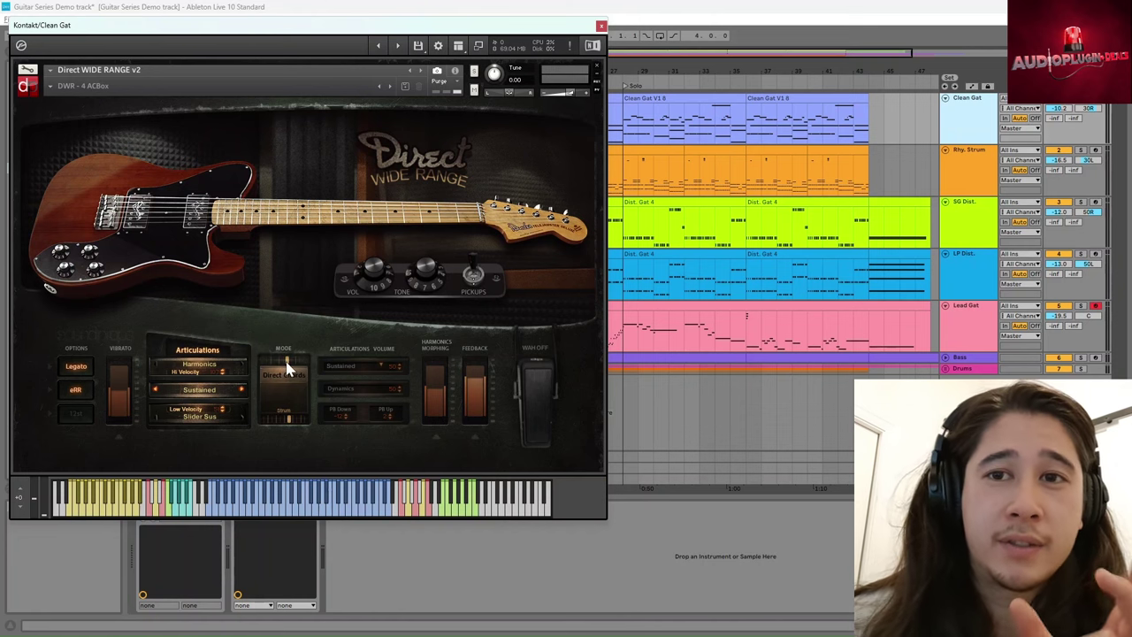
mouse_move(286, 369)
mouse_down()
mouse_move(297, 370)
mouse_move(274, 378)
mouse_up()
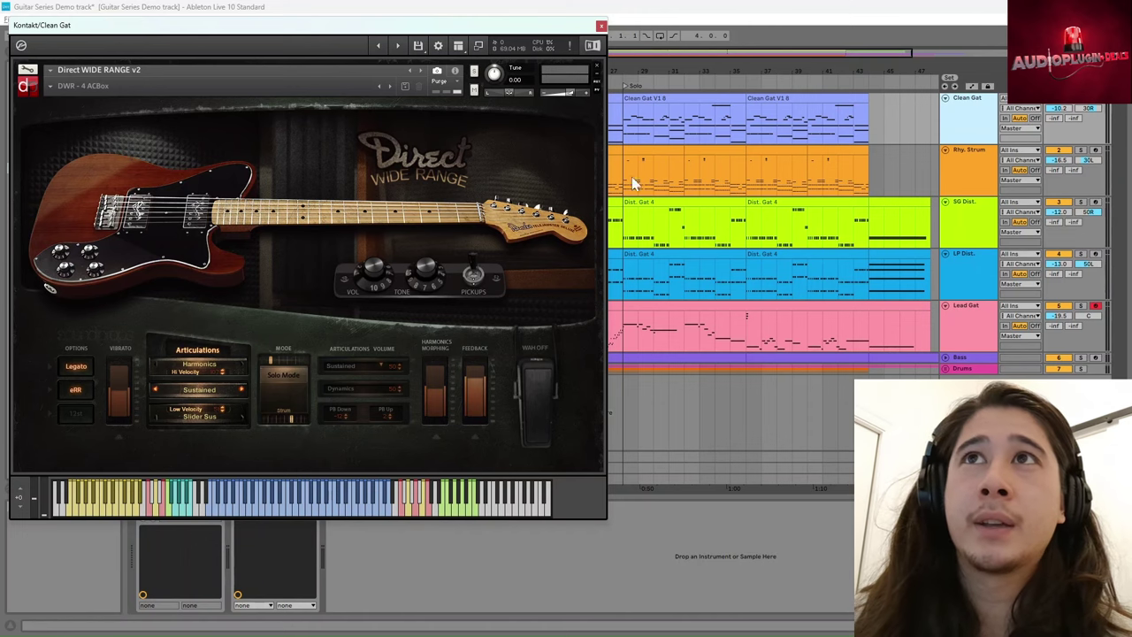
Zoom the arrangement to bars 21–37, then show the whole song and close Kontakt.
drag(749, 69, 778, 97)
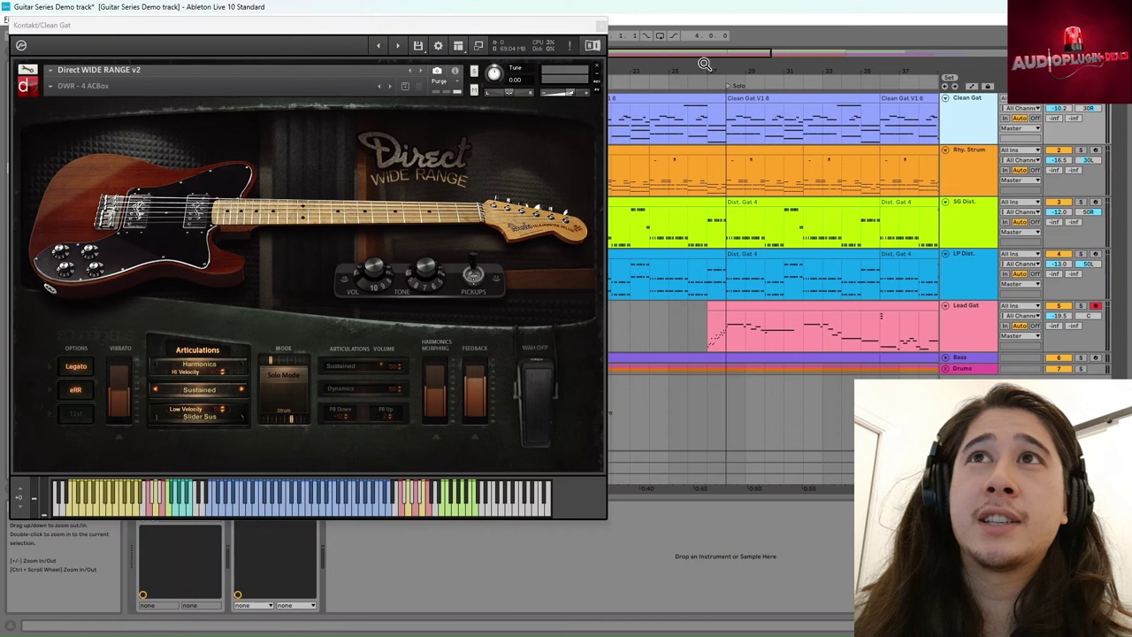
mouse_move(700, 66)
mouse_down()
mouse_move(725, 89)
mouse_move(707, 62)
mouse_up()
click(602, 25)
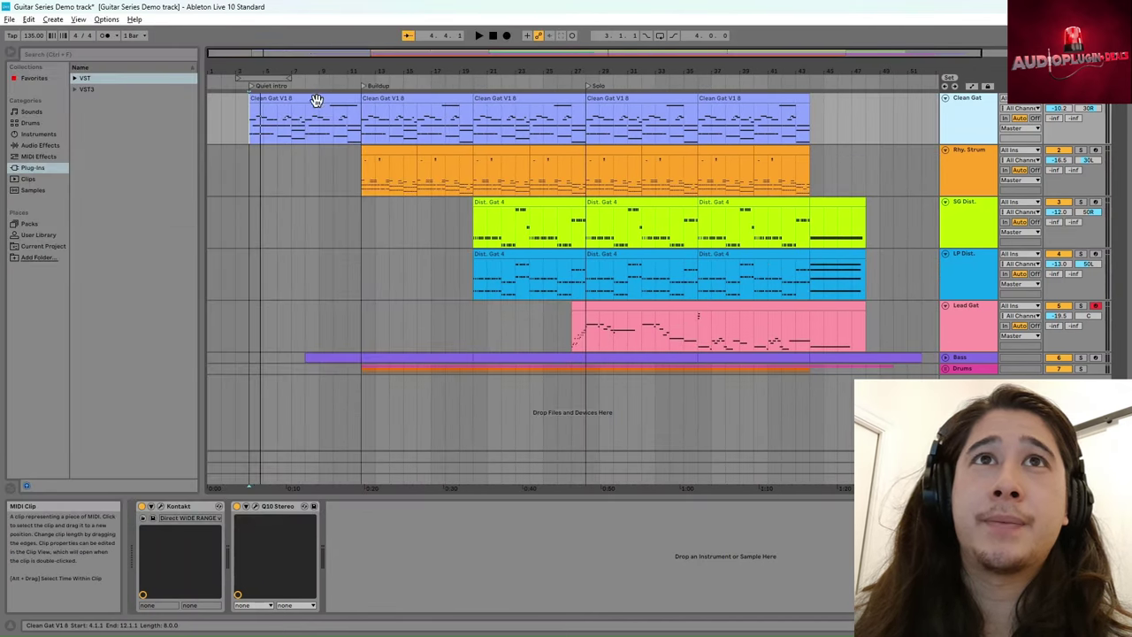
Play from the first Clean Gat V1 8 clip and reopen Clean Gat's Kontakt window.
click(317, 106)
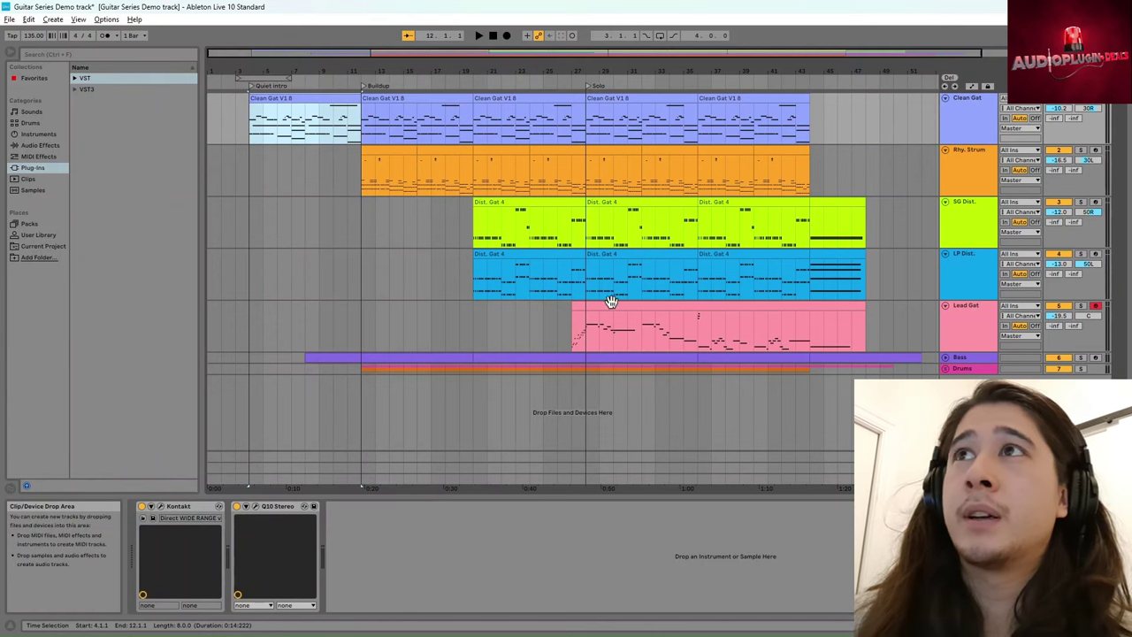
click(309, 98)
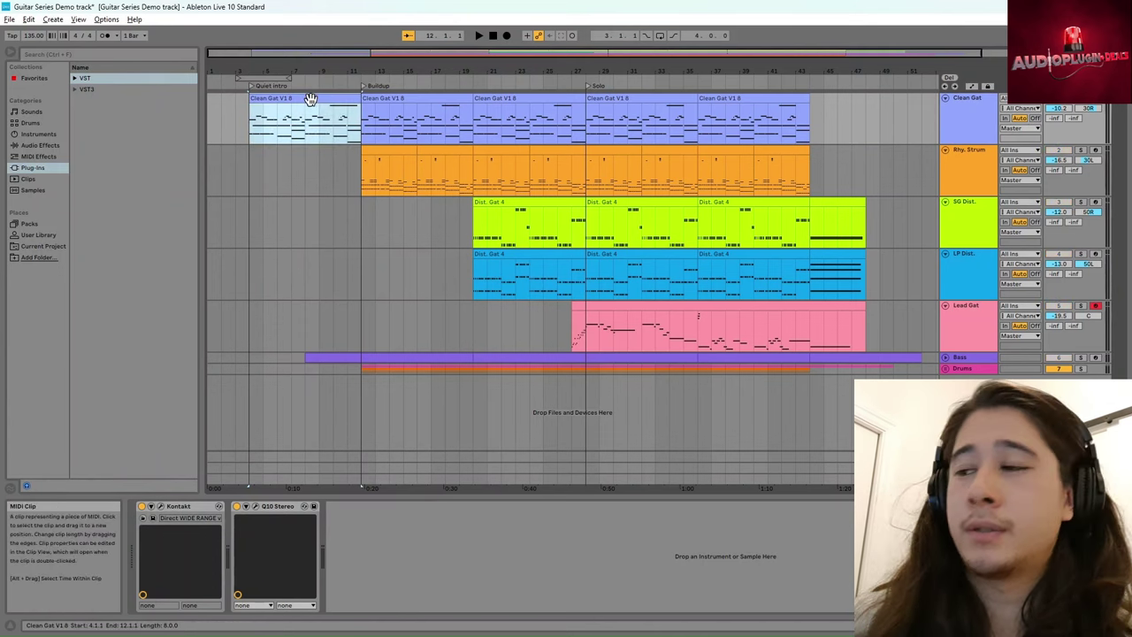
key(space)
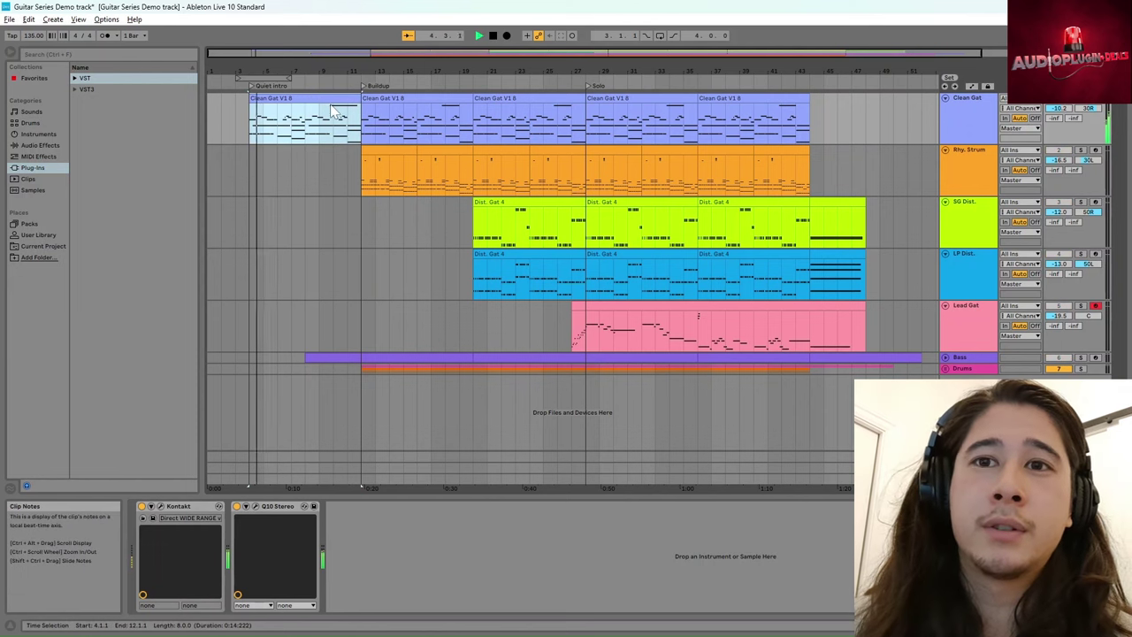
click(161, 507)
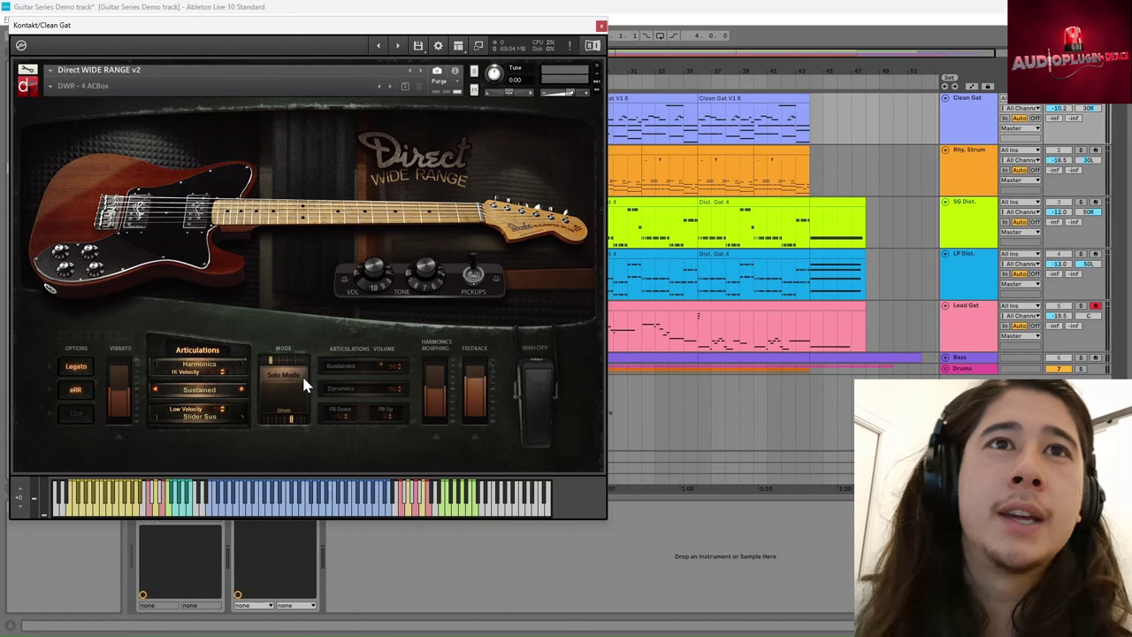
click(205, 370)
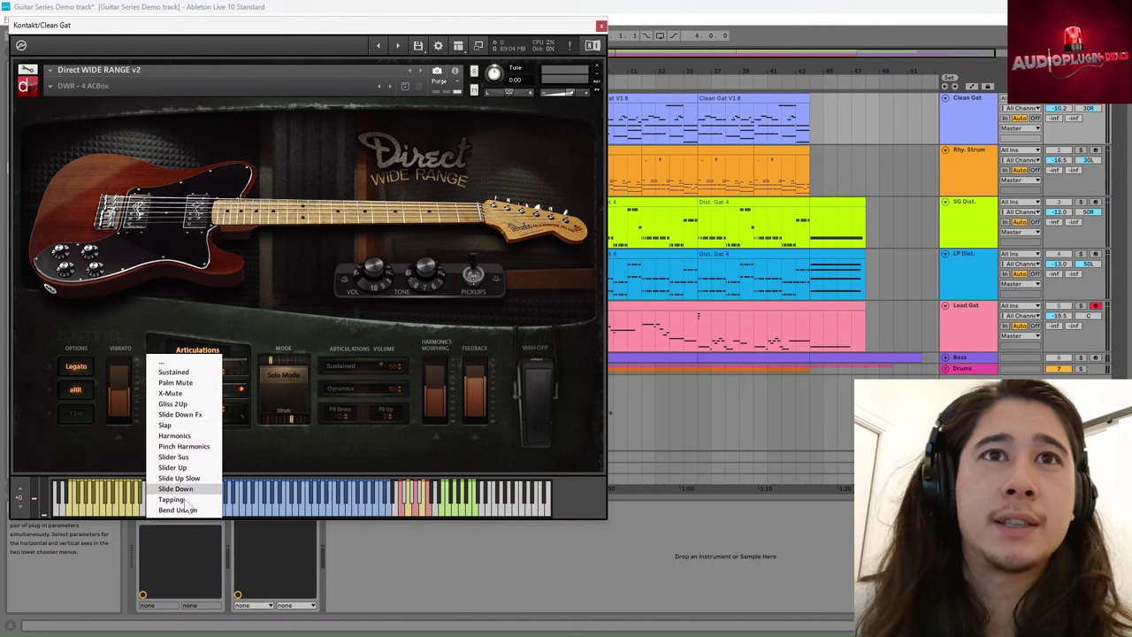
click(237, 429)
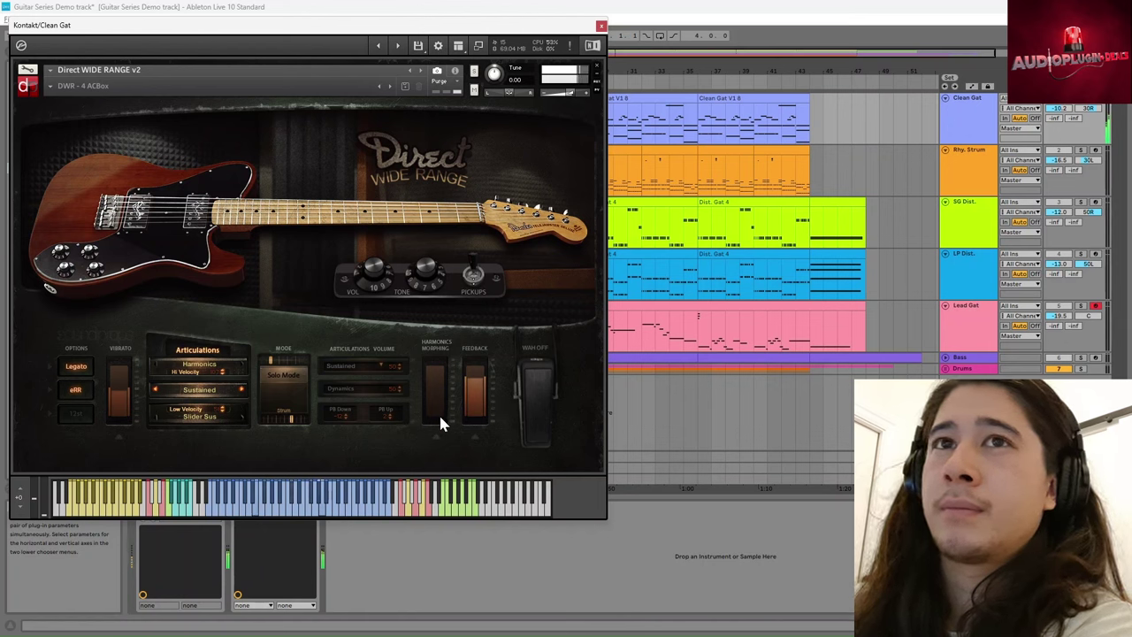
Push the HARMONICS MORPHING slider up, then ease it slightly back down.
drag(437, 420, 440, 389)
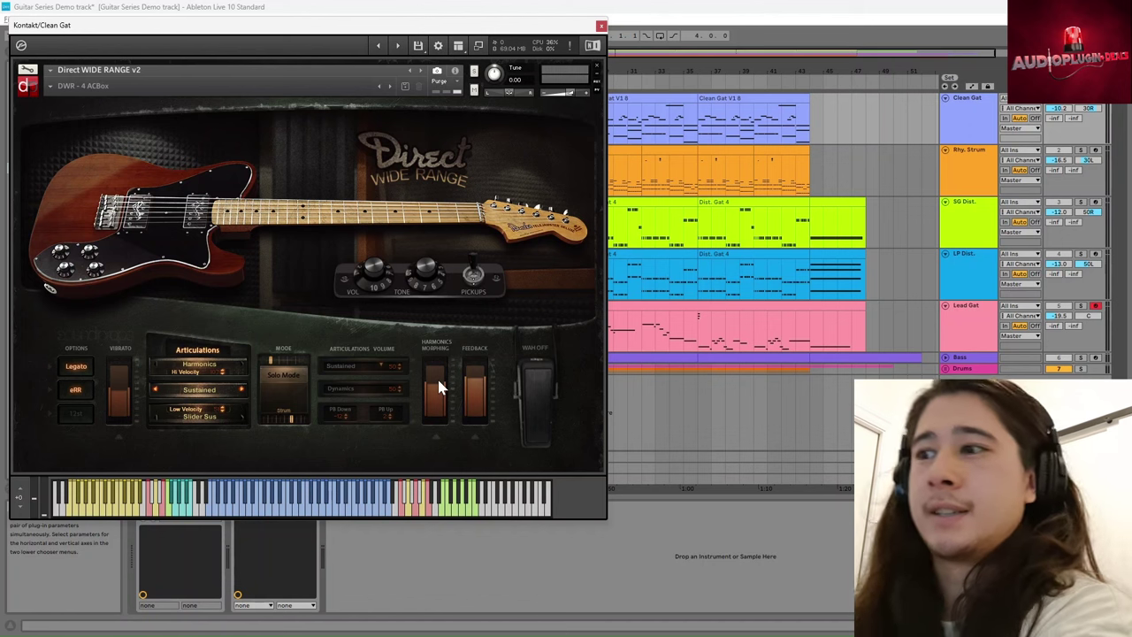
drag(440, 387, 444, 391)
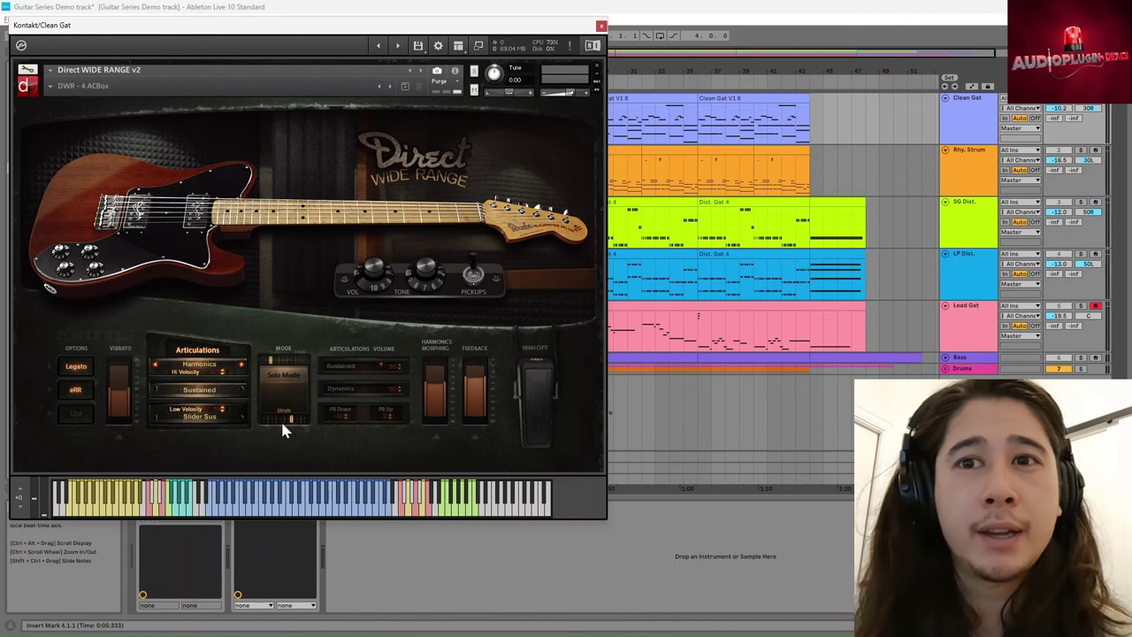
Close Clean Gat's window, select the Rhy. Strum clip at bars 12–16, and show its Kontakt instrument.
click(1082, 152)
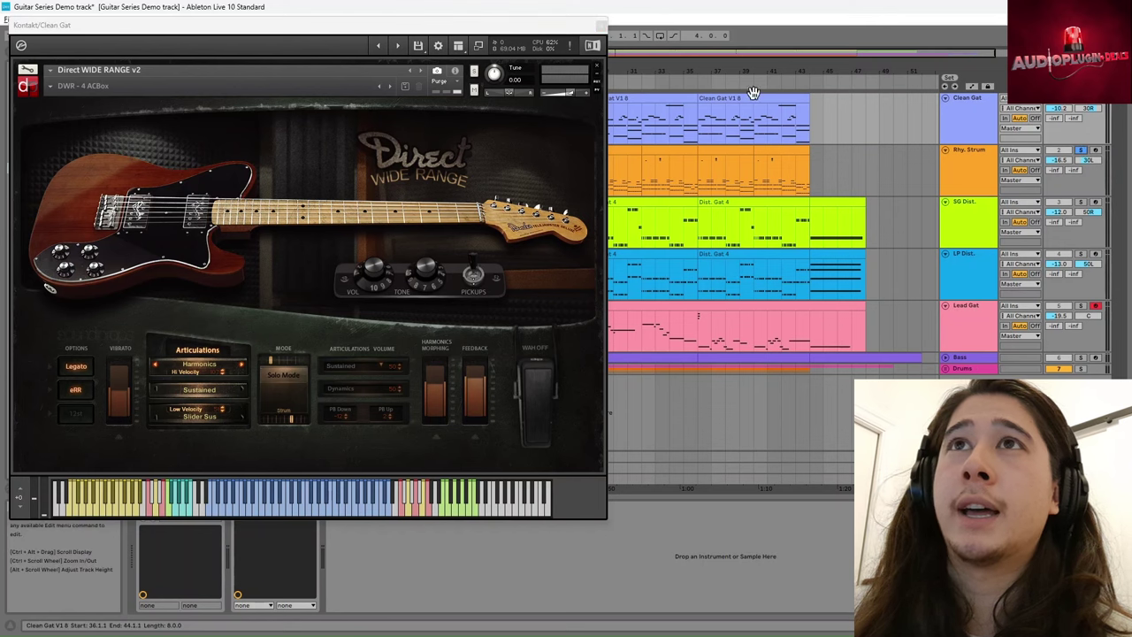
mouse_move(633, 70)
mouse_down()
mouse_move(634, 88)
mouse_move(633, 71)
mouse_up()
click(456, 202)
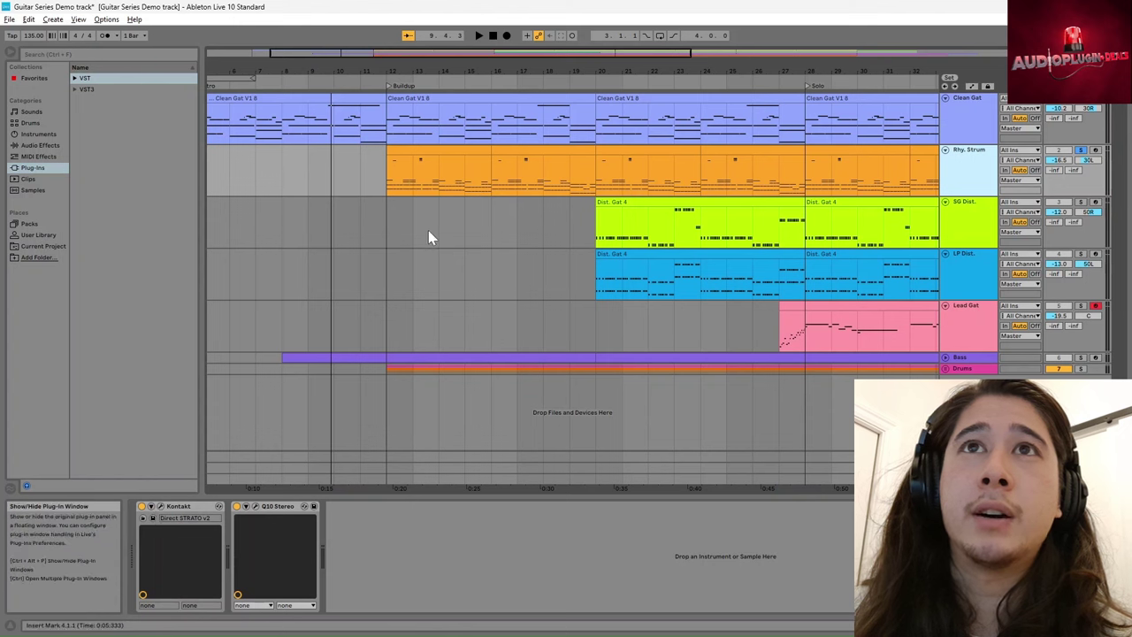
click(422, 151)
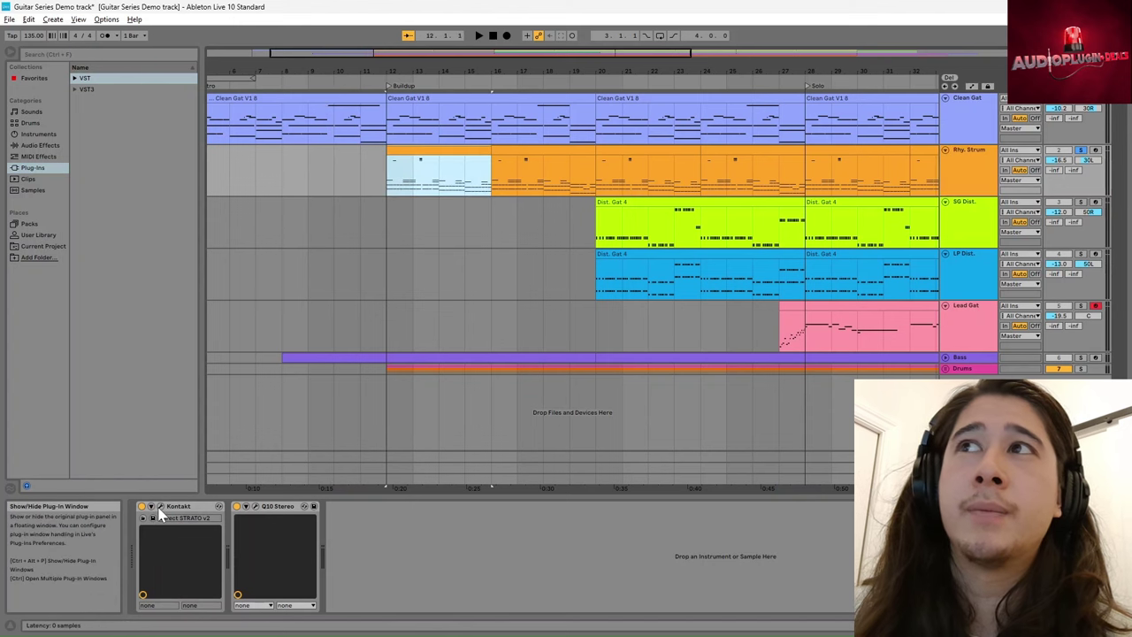
click(153, 515)
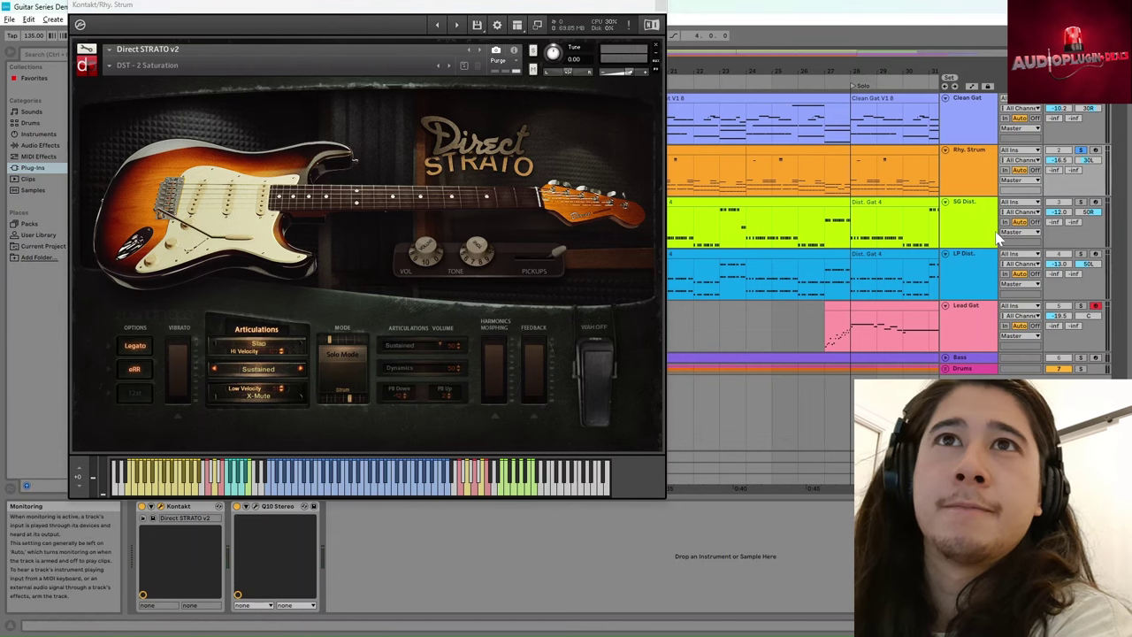
Select the Lead Gat clip's range and switch Direct STRATO v2 into Edit mode.
click(933, 320)
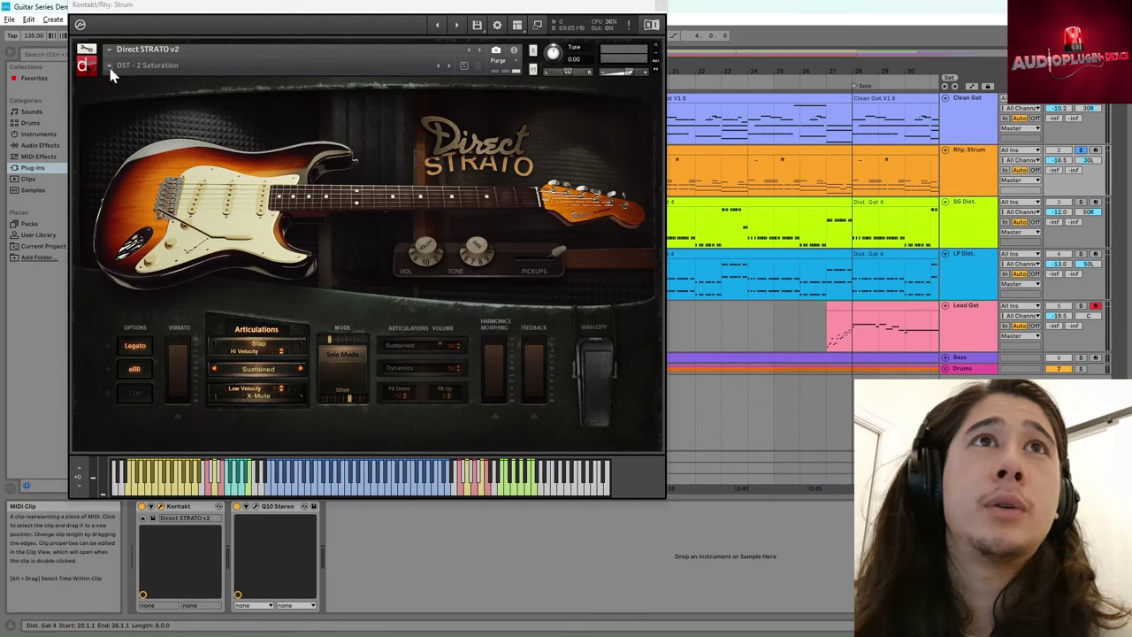
click(85, 53)
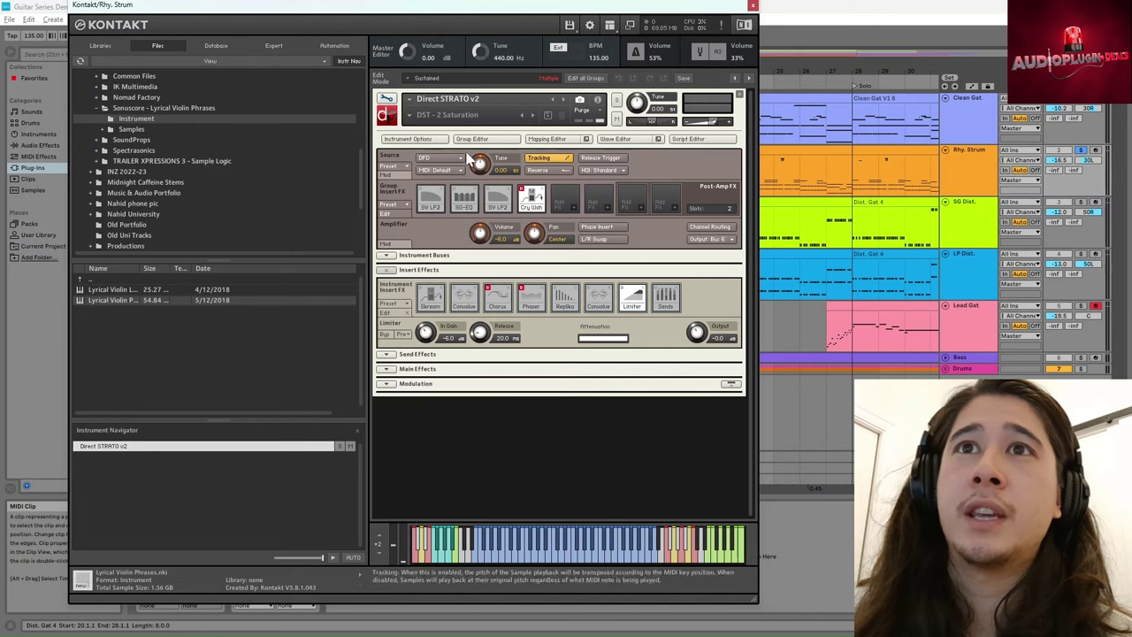
Expand and collapse the Main Effects section, then exit Edit mode to the playing interface.
click(385, 368)
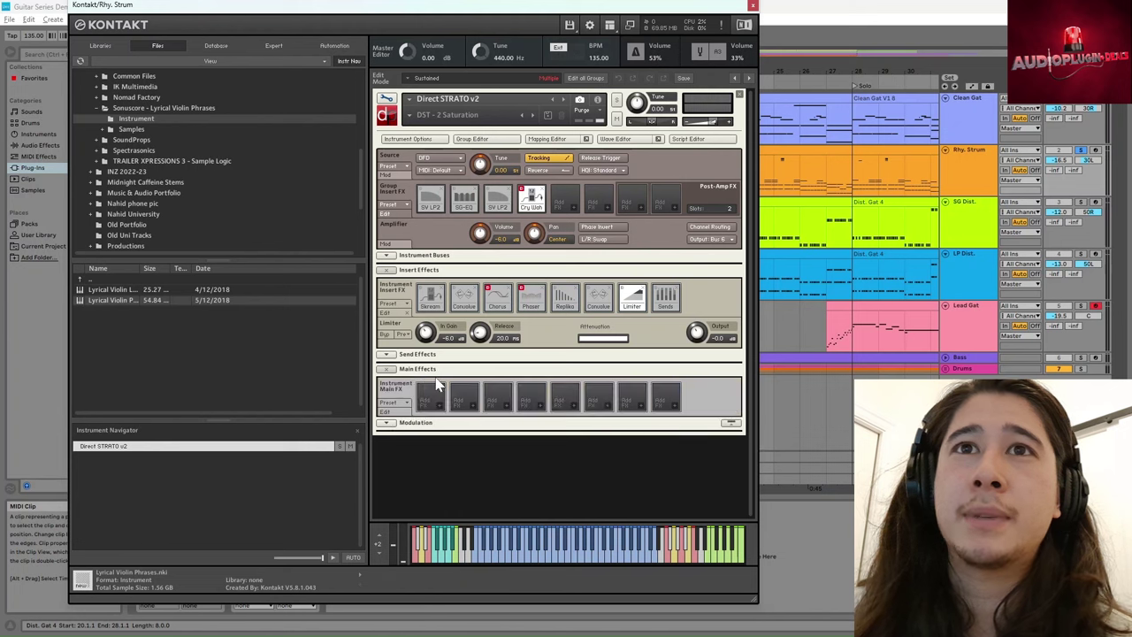
click(387, 368)
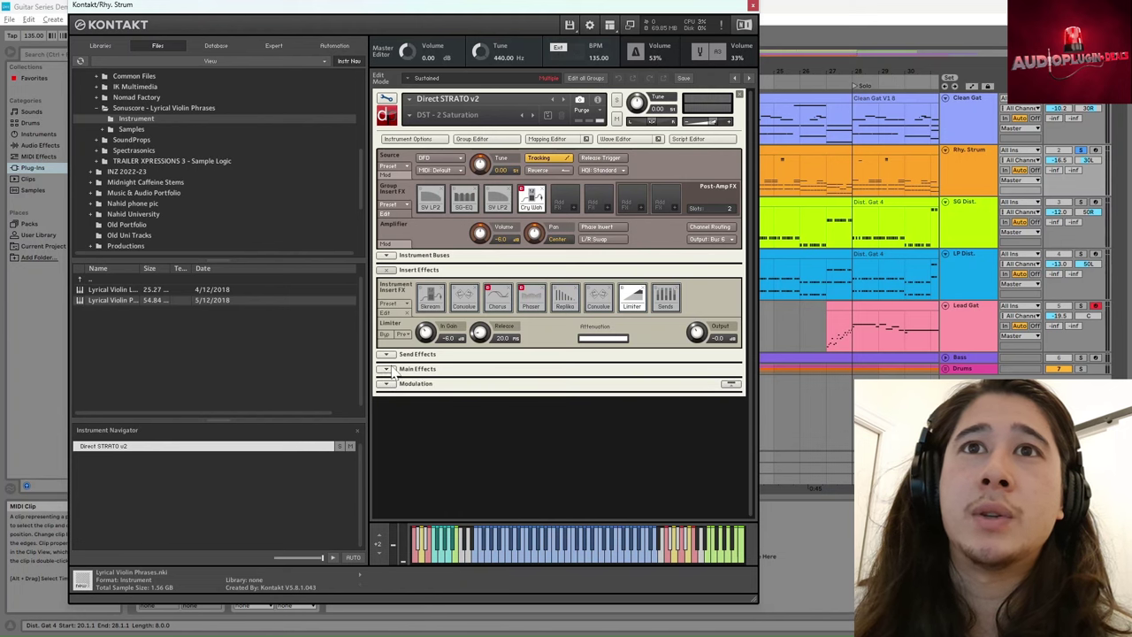
click(387, 101)
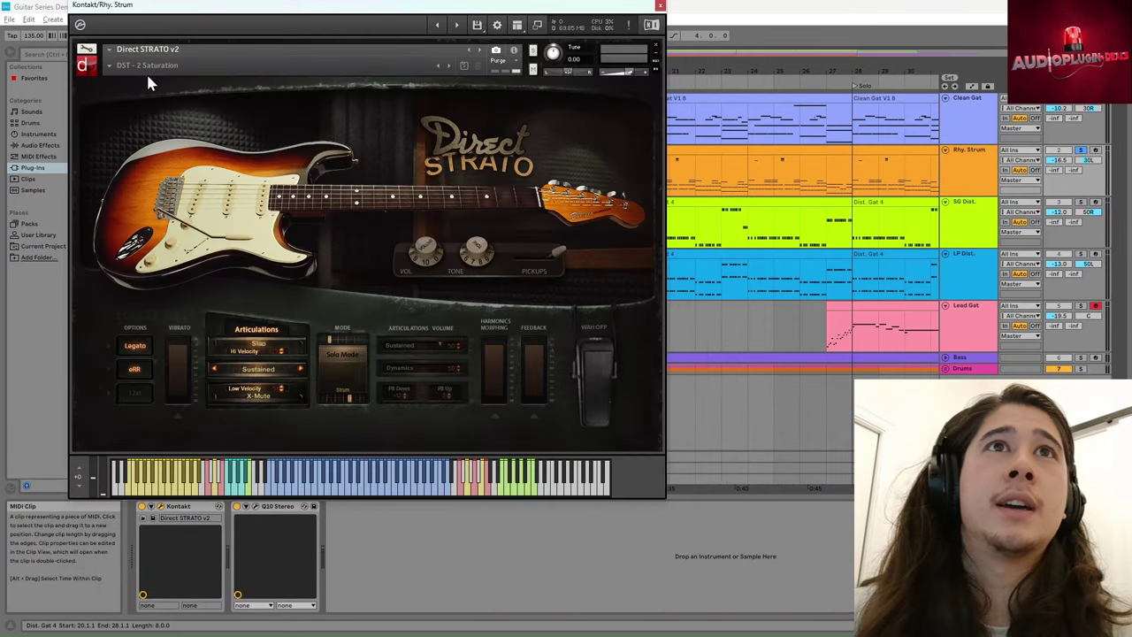
Browse the Direct STRATO preset list, keeping DST - 2 Saturation, and enter Edit mode.
click(112, 69)
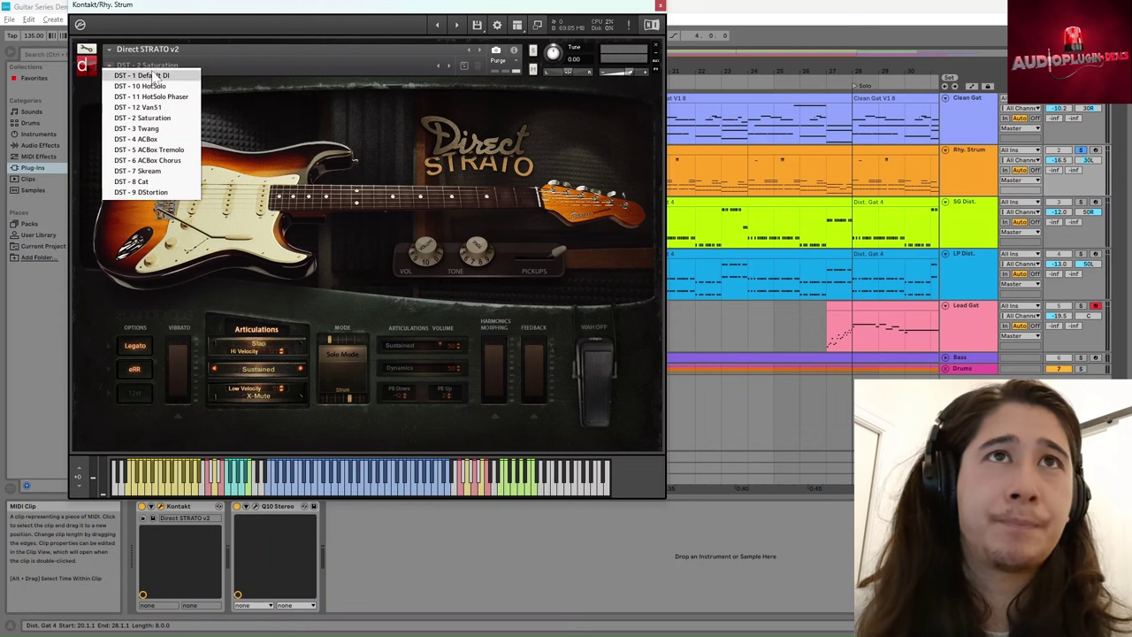
click(227, 69)
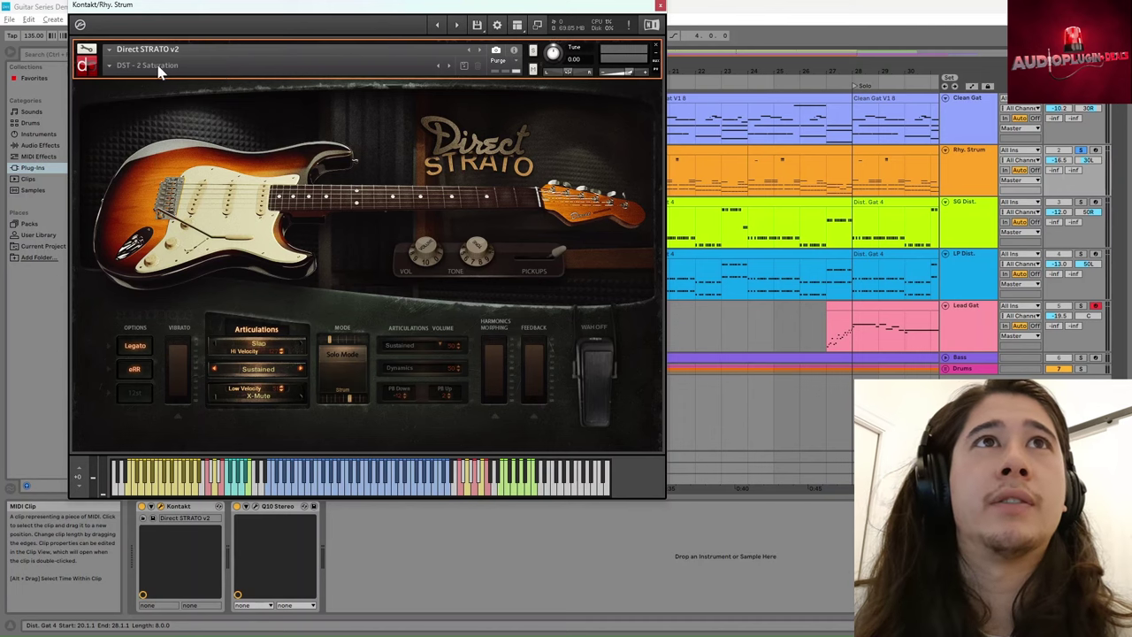
click(87, 50)
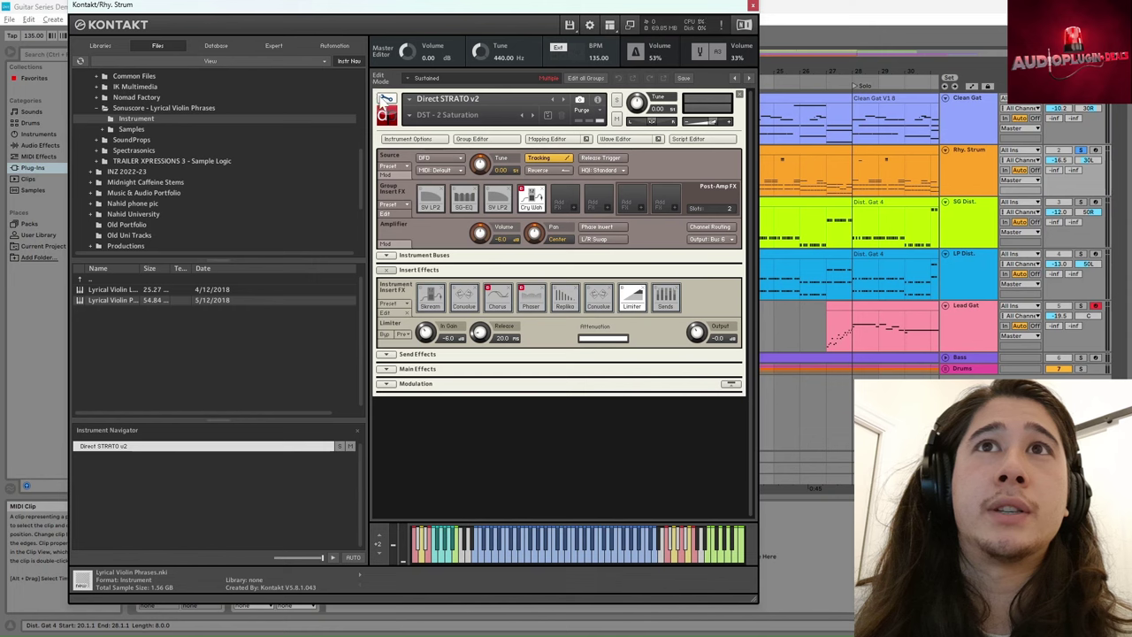
View the Instrument Options Info and Snapshot tabs, then exit Edit mode and close Kontakt.
click(422, 139)
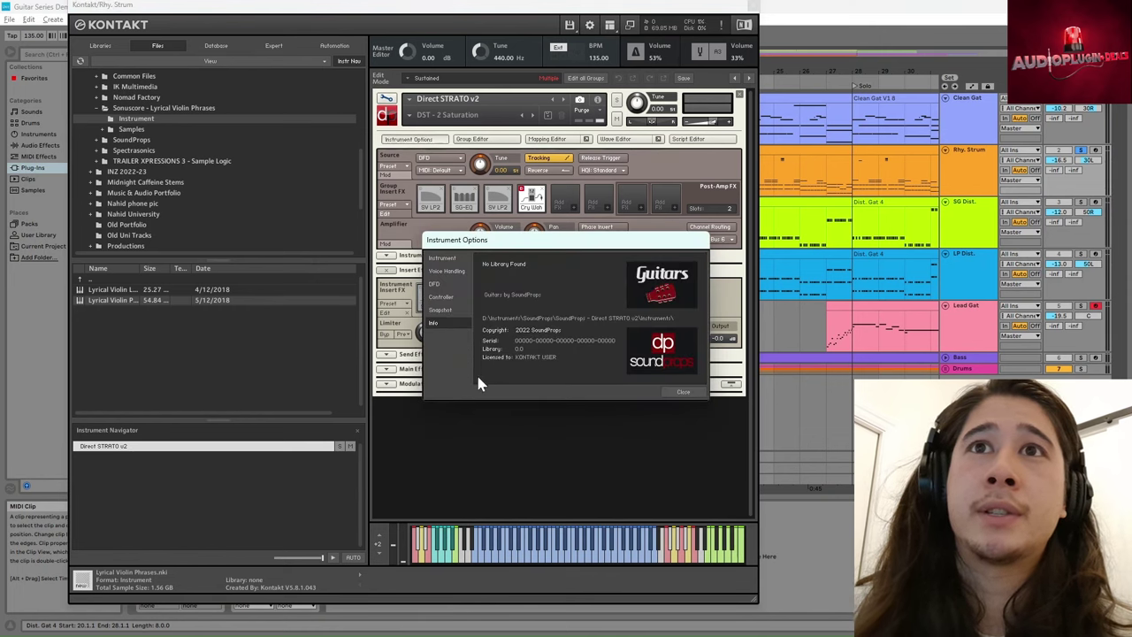
click(440, 310)
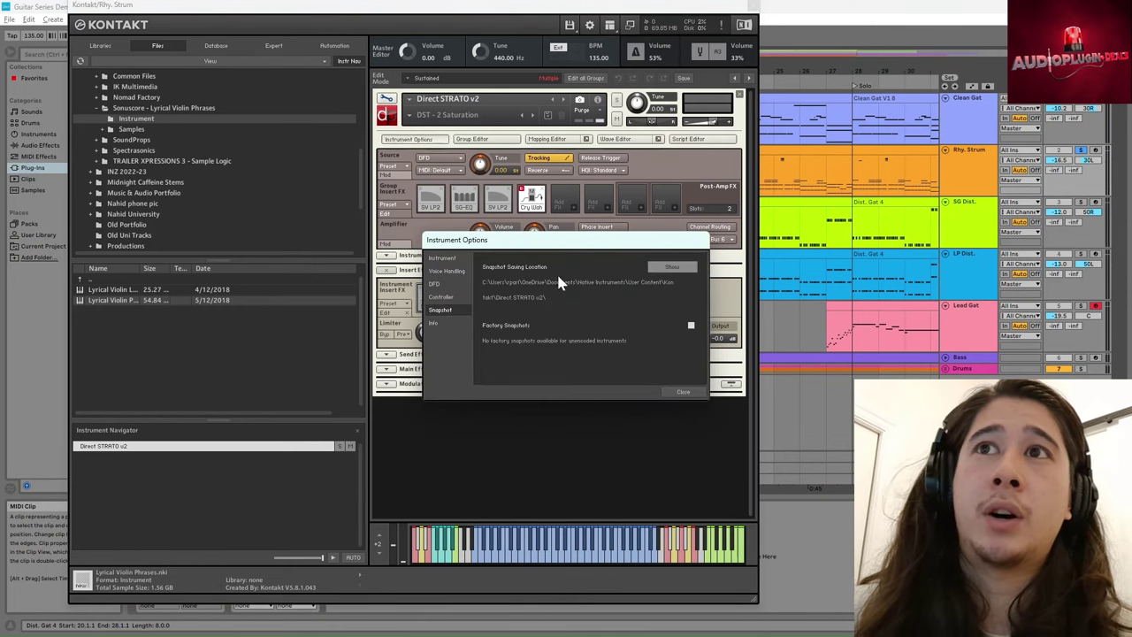
click(681, 392)
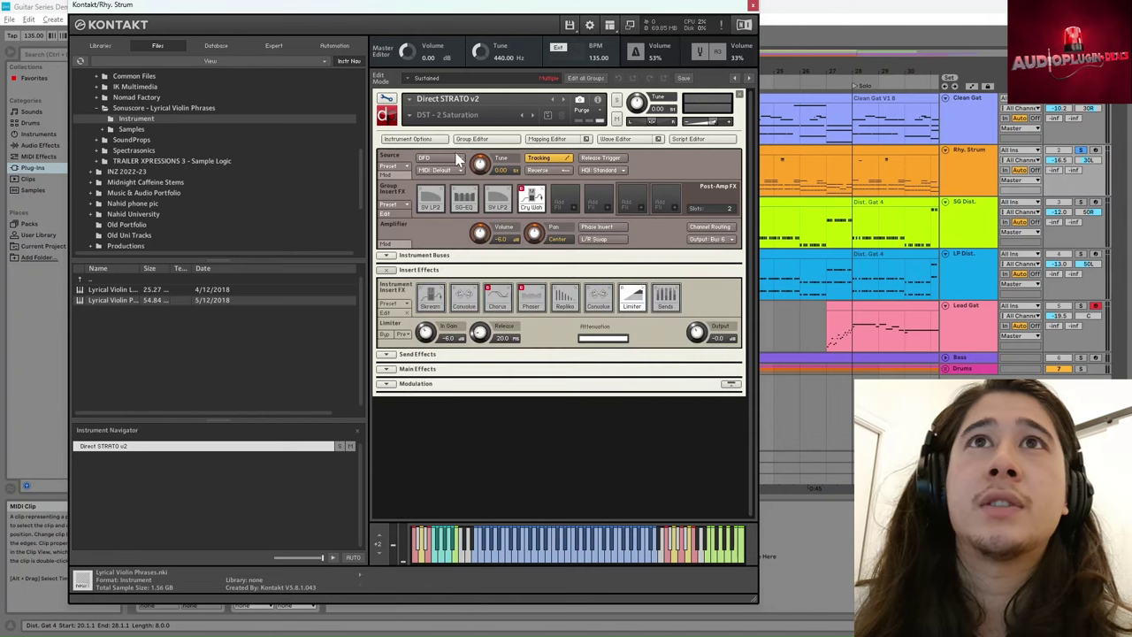
click(386, 102)
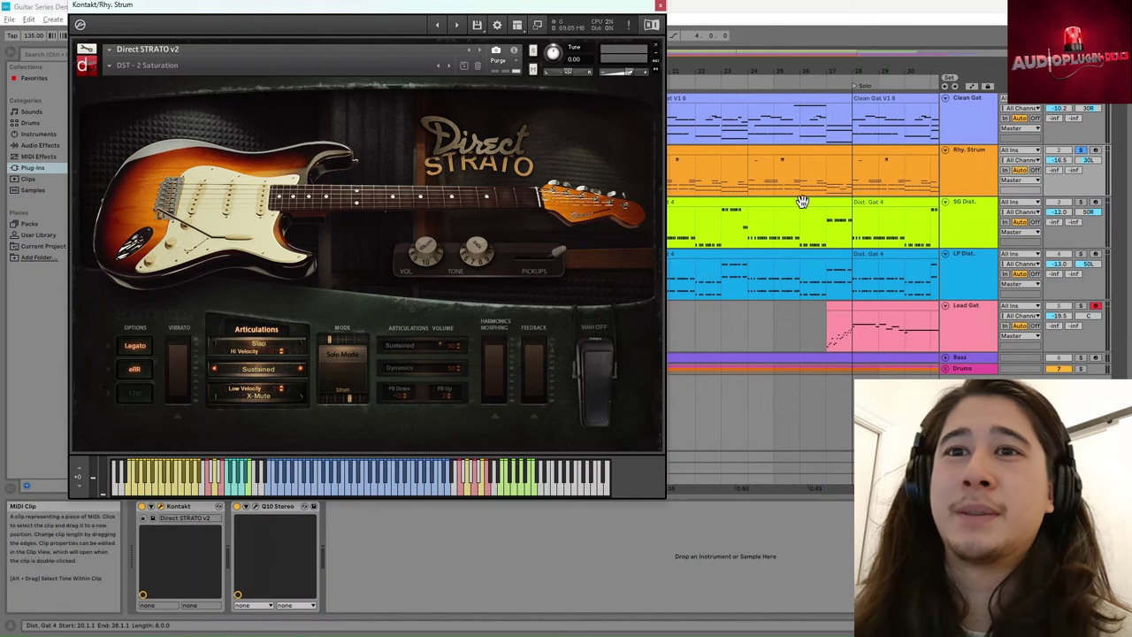
click(803, 252)
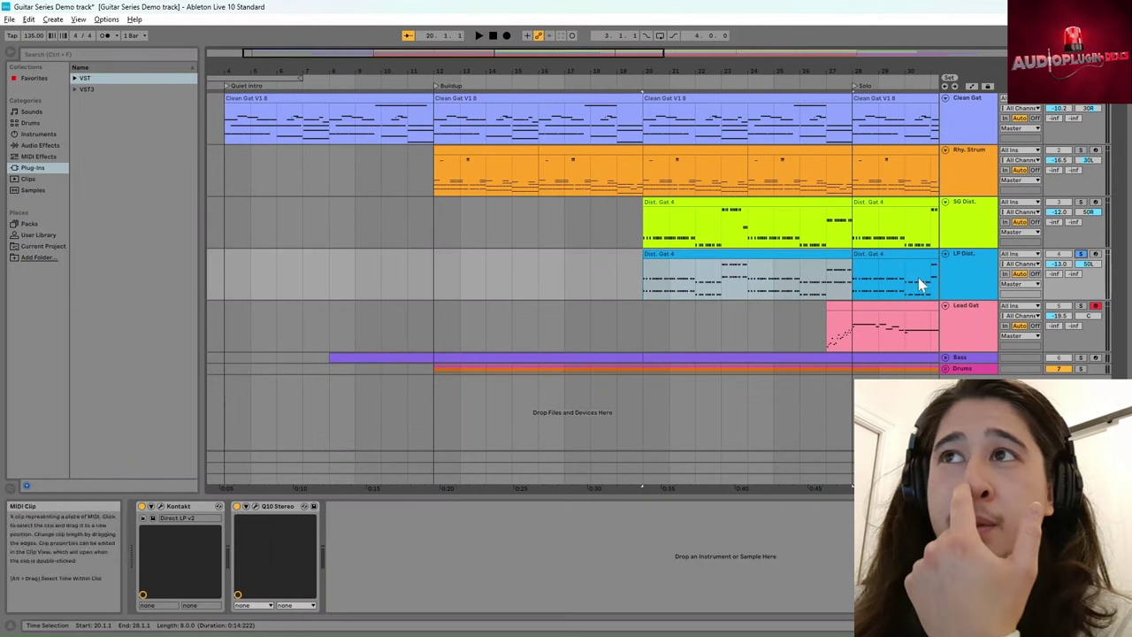
Solo SG Dist. instead of LP Dist., select its Dist. Gat 4 clip, and show Direct SG v2.
click(1080, 201)
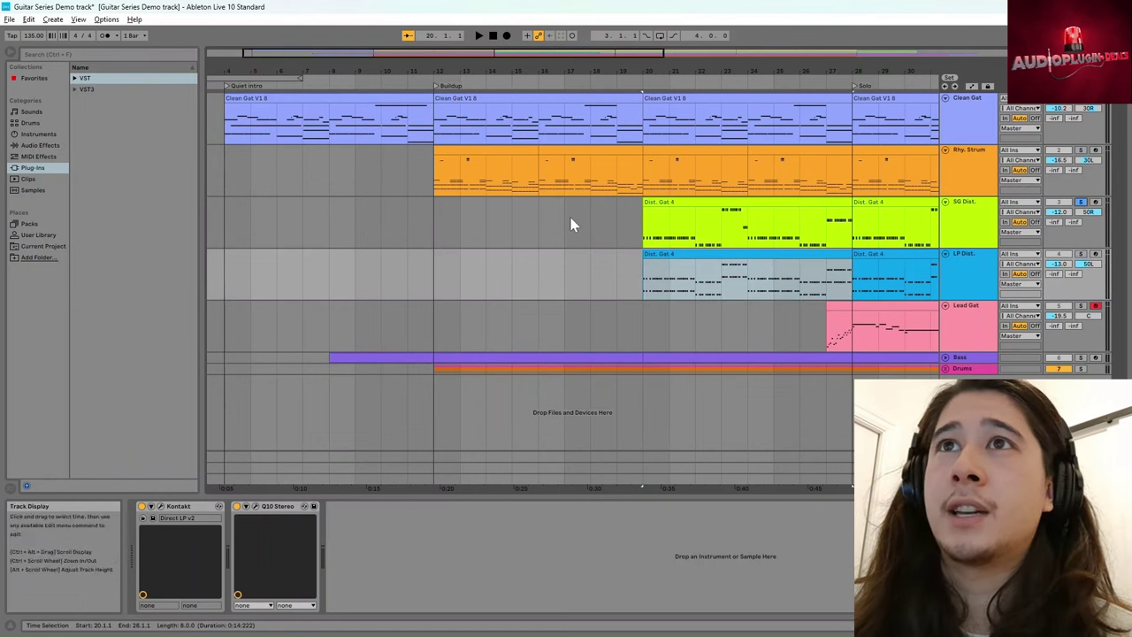
click(708, 203)
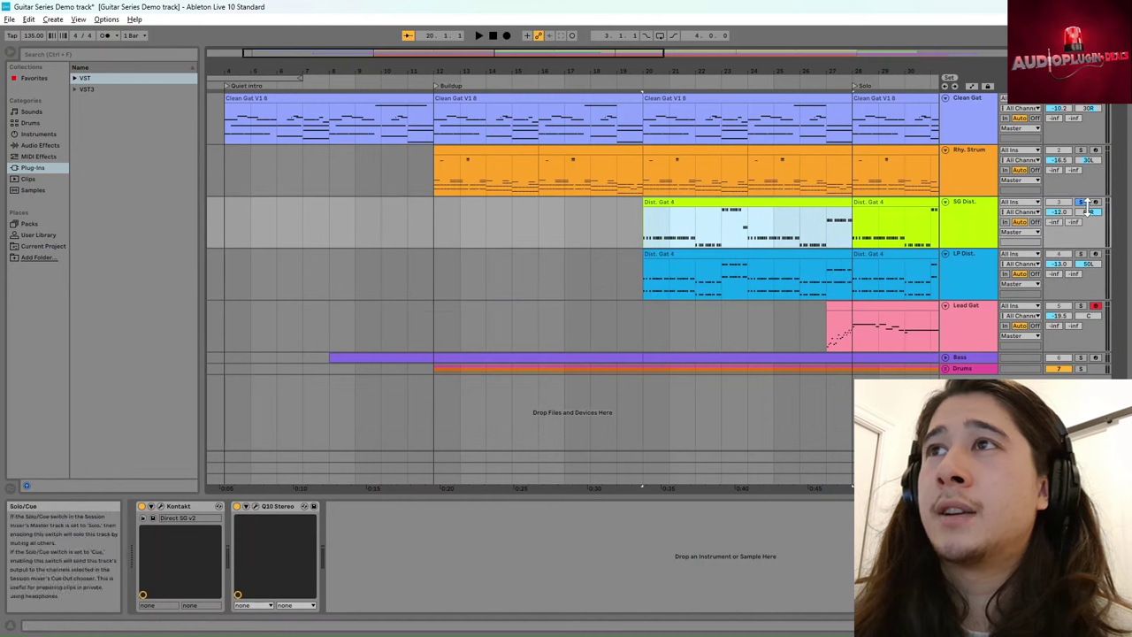
click(1093, 214)
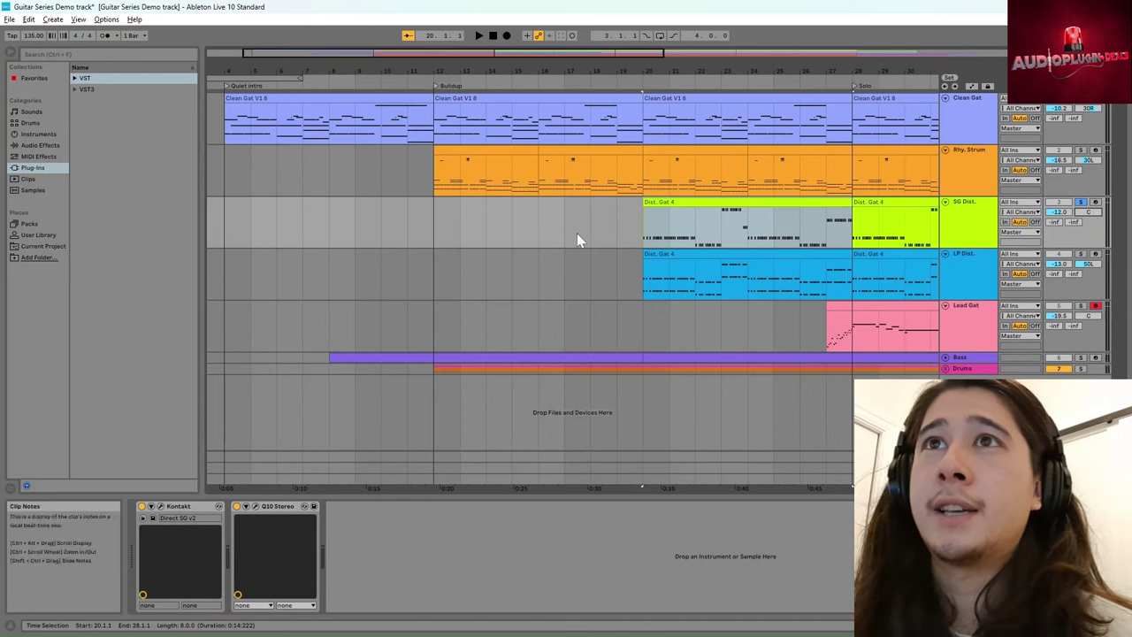
click(698, 202)
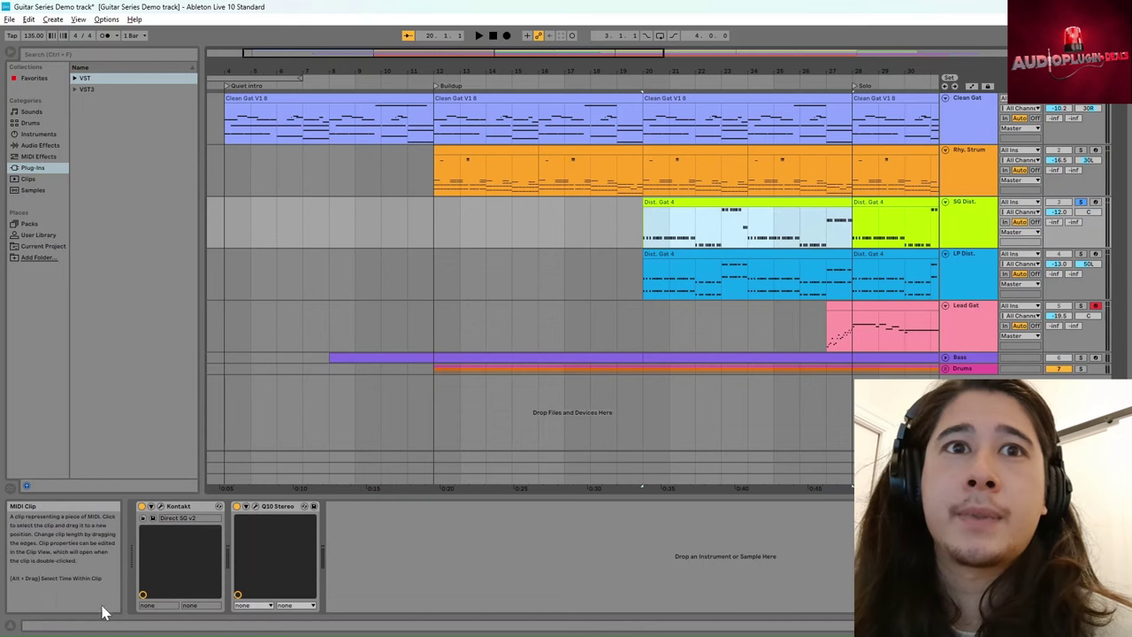
click(160, 506)
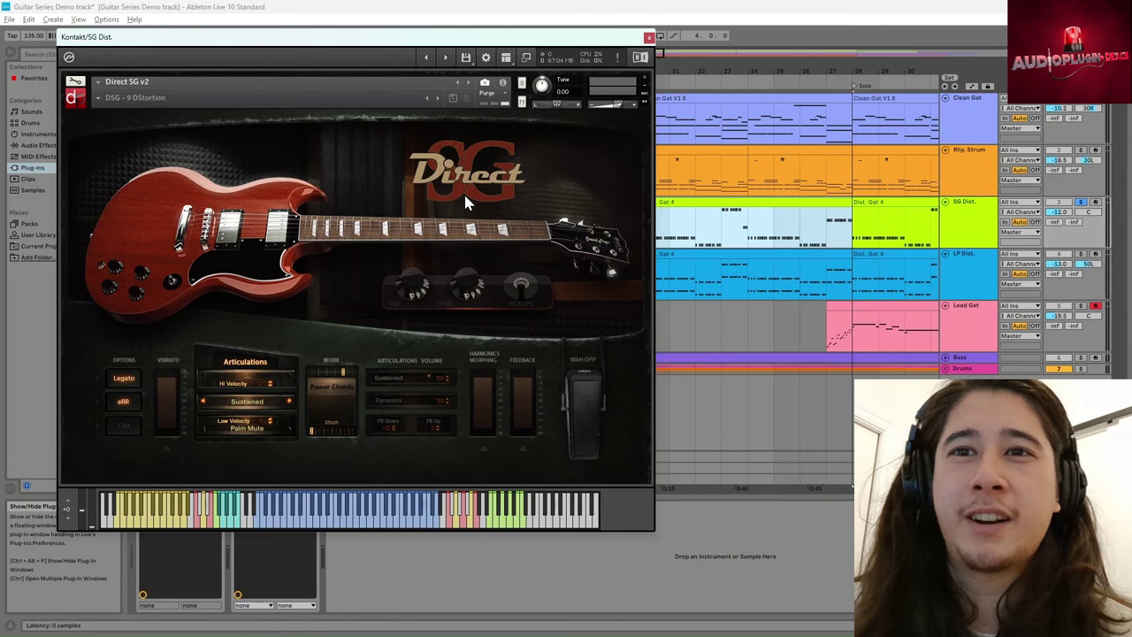
Play the arrangement, bring earlier bars into view, and select bars 20–28 on SG Dist.
key(space)
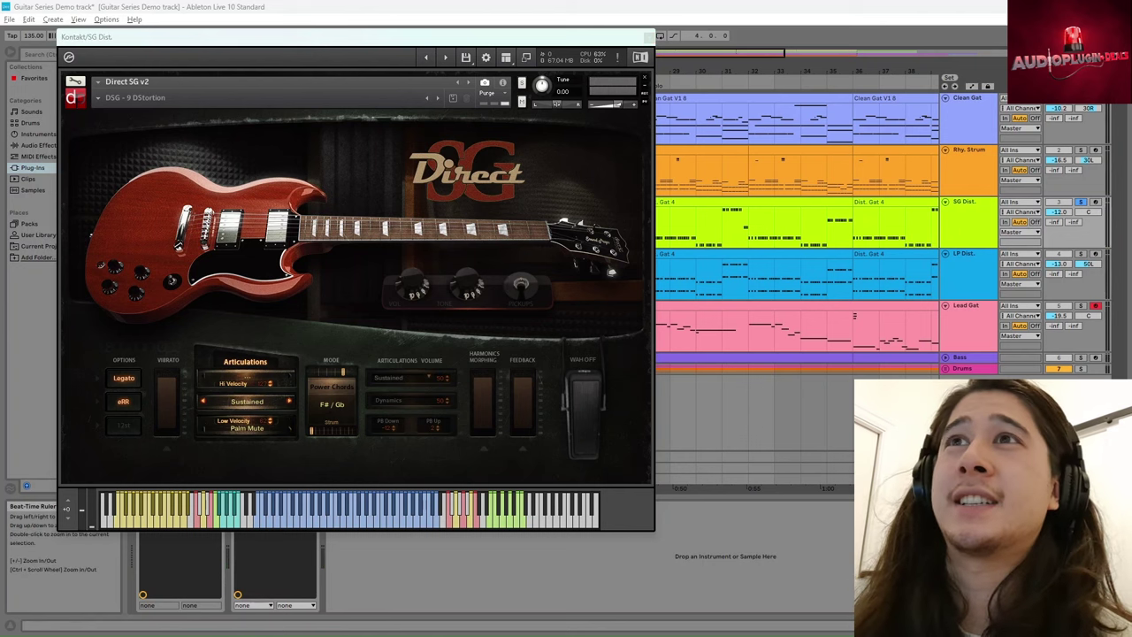
drag(686, 75, 782, 76)
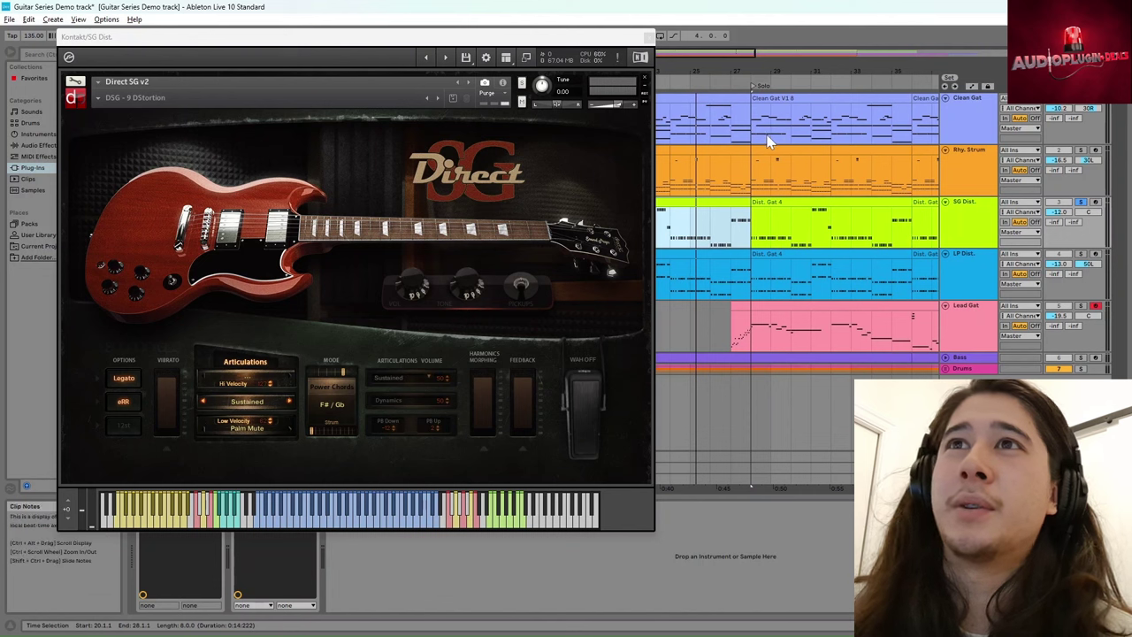
click(735, 146)
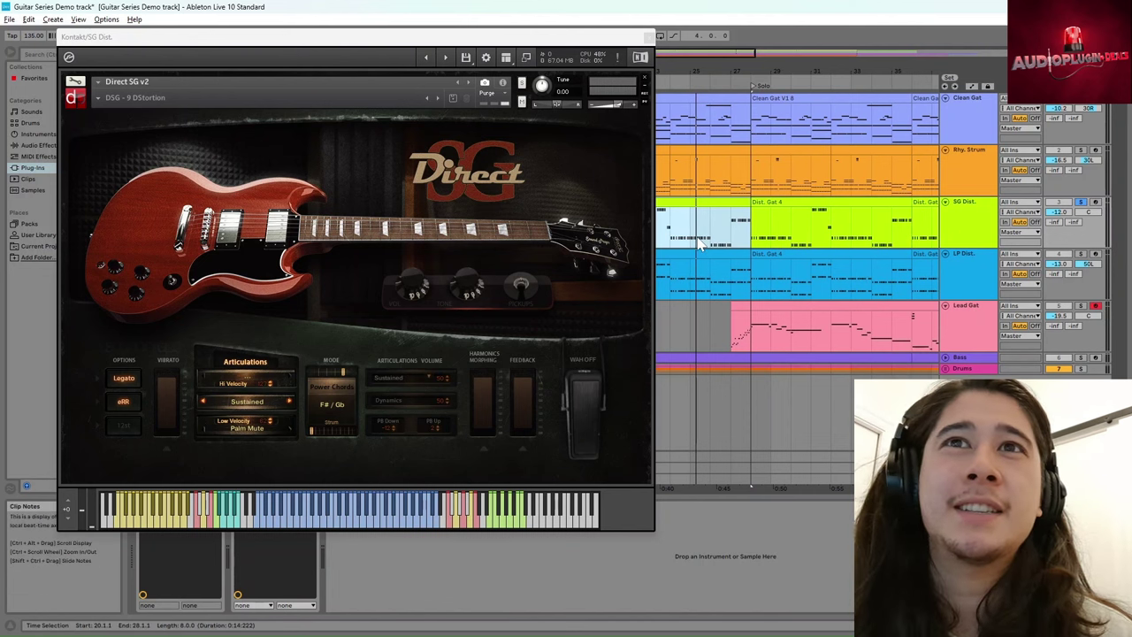
click(669, 248)
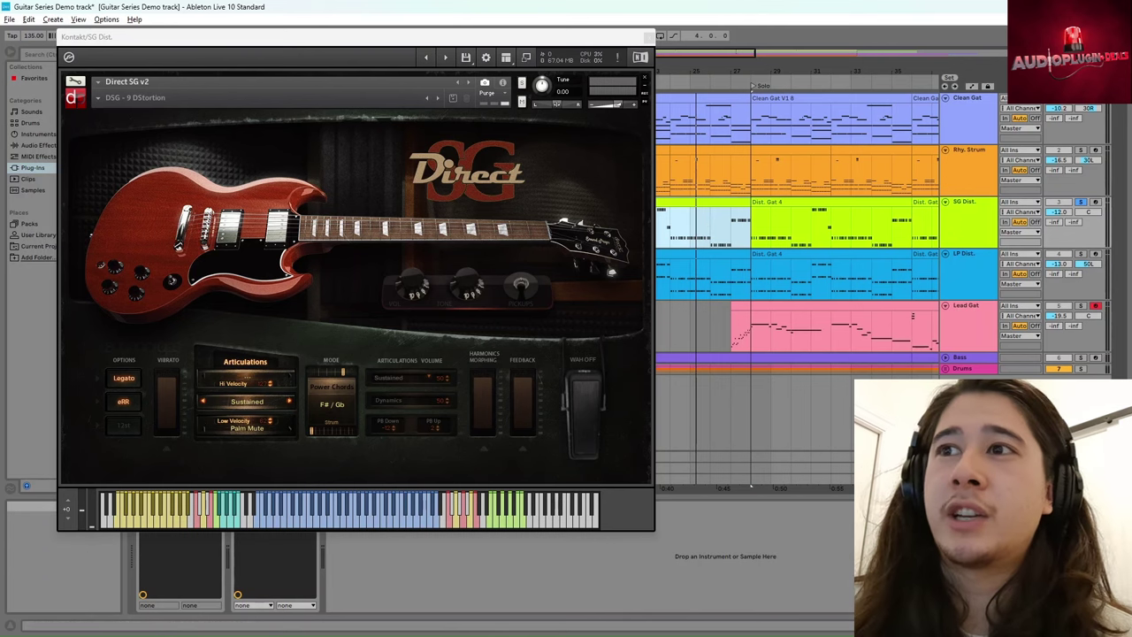
Open the SG Dist. clip's MIDI notes and zoom in vertically on them.
click(344, 382)
click(972, 625)
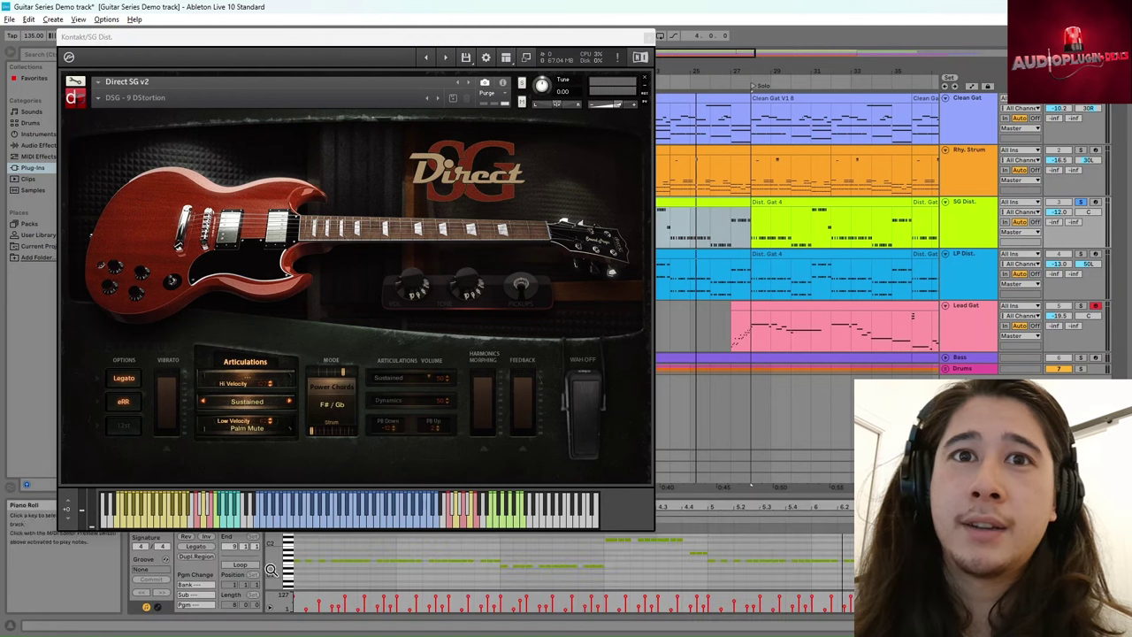
mouse_move(274, 570)
mouse_down()
mouse_move(276, 594)
mouse_move(277, 579)
mouse_up()
Close the SG Dist. Kontakt window and show SG Dist.'s device chain with Kontakt and Q10 Stereo.
click(659, 38)
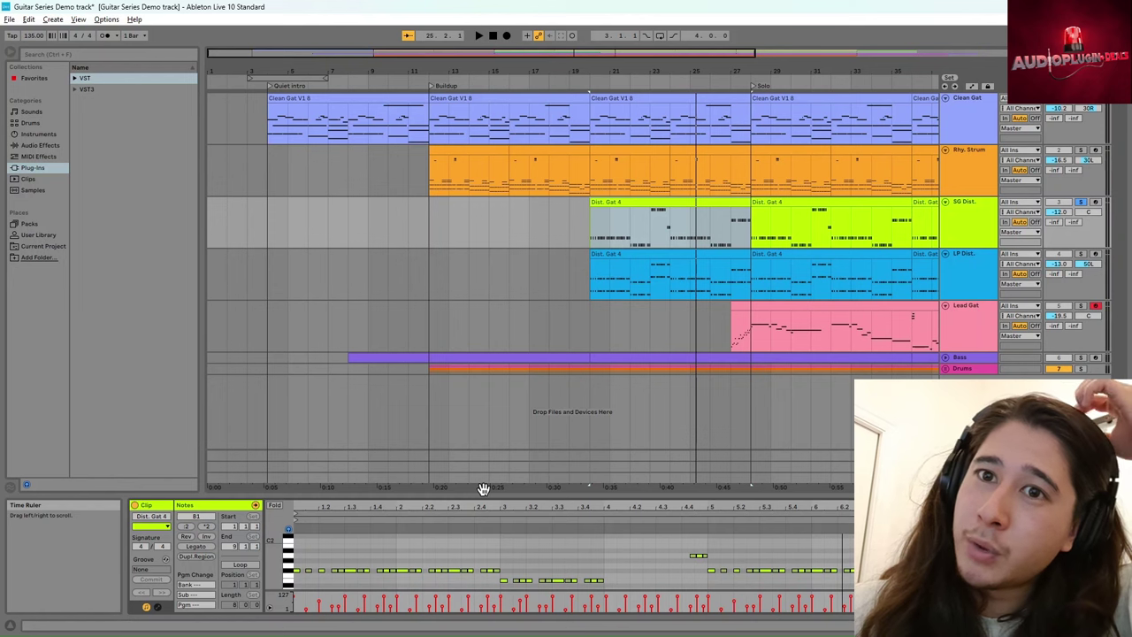
click(950, 220)
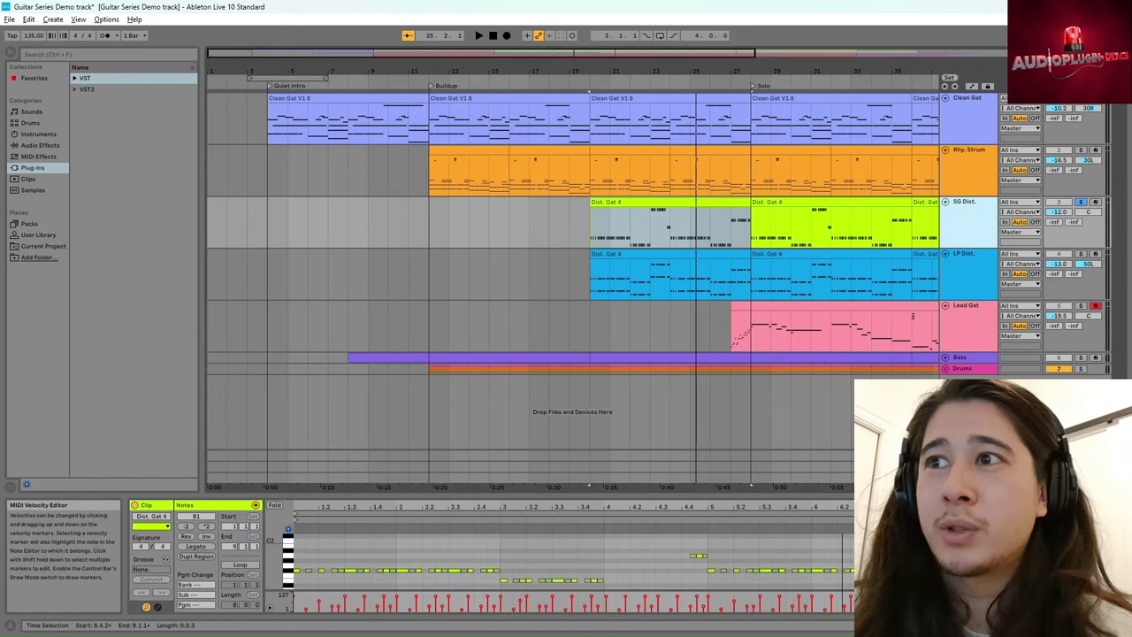
key(shift+Tab)
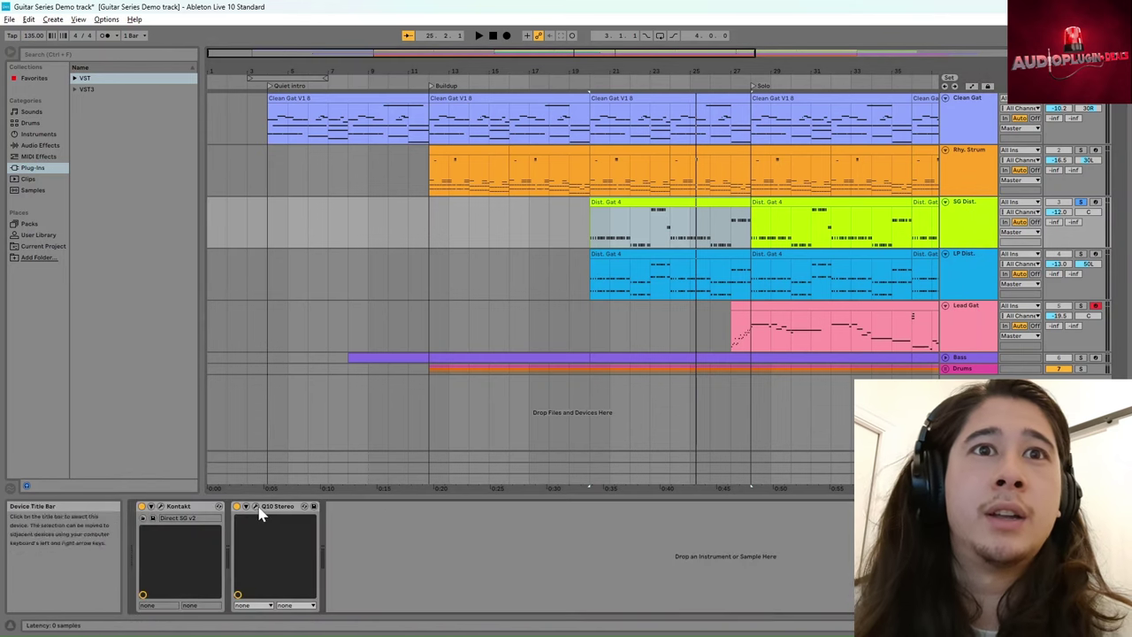
click(160, 507)
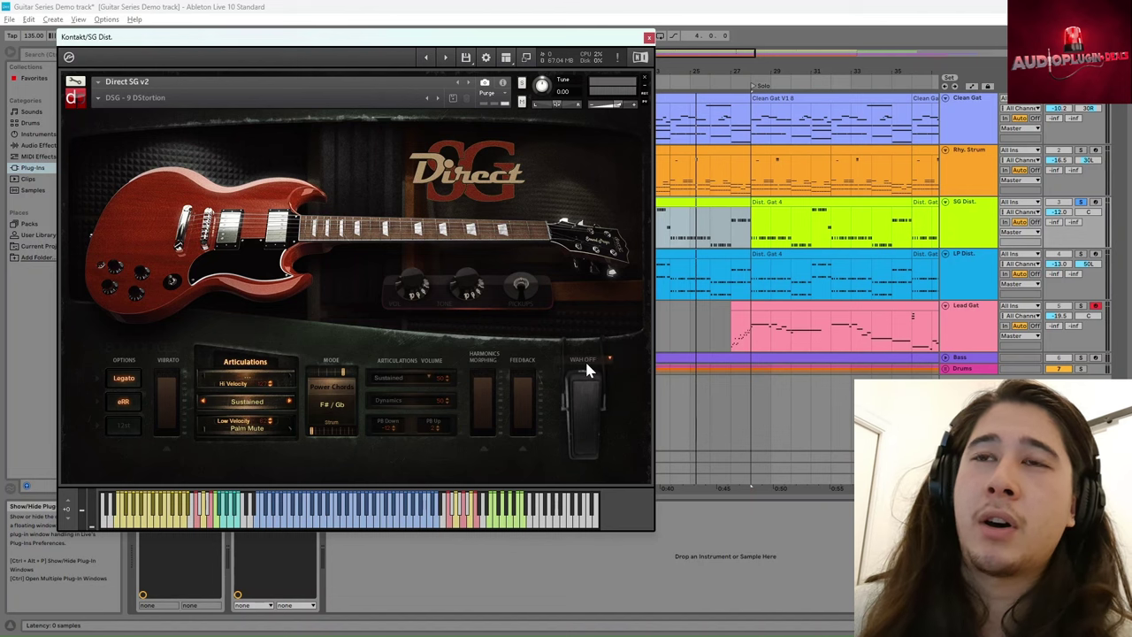
click(586, 364)
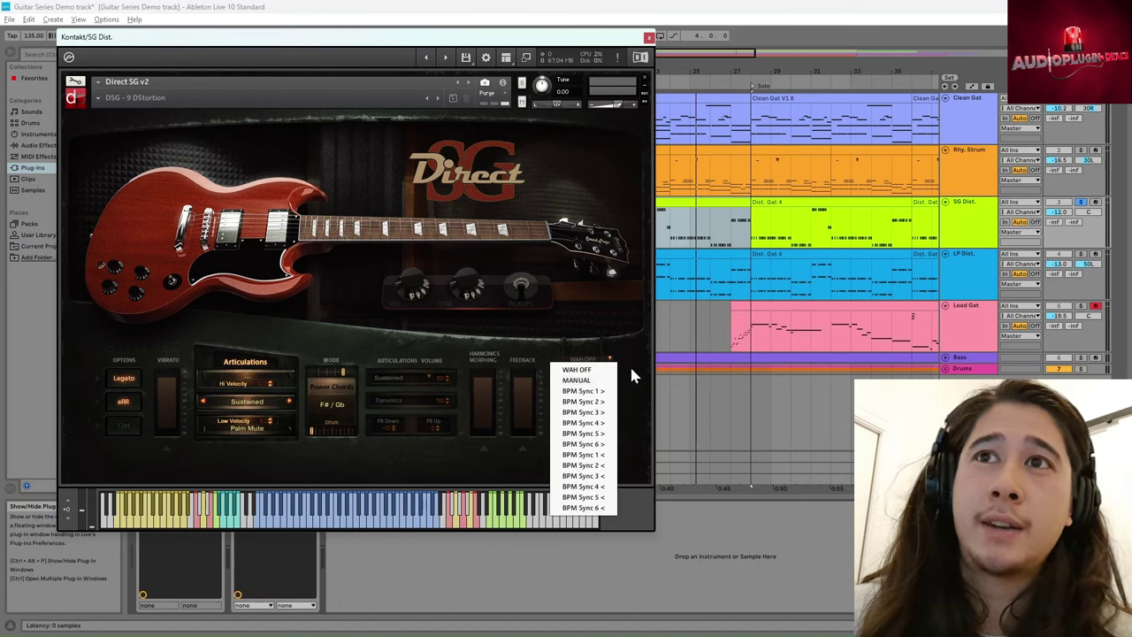
click(632, 373)
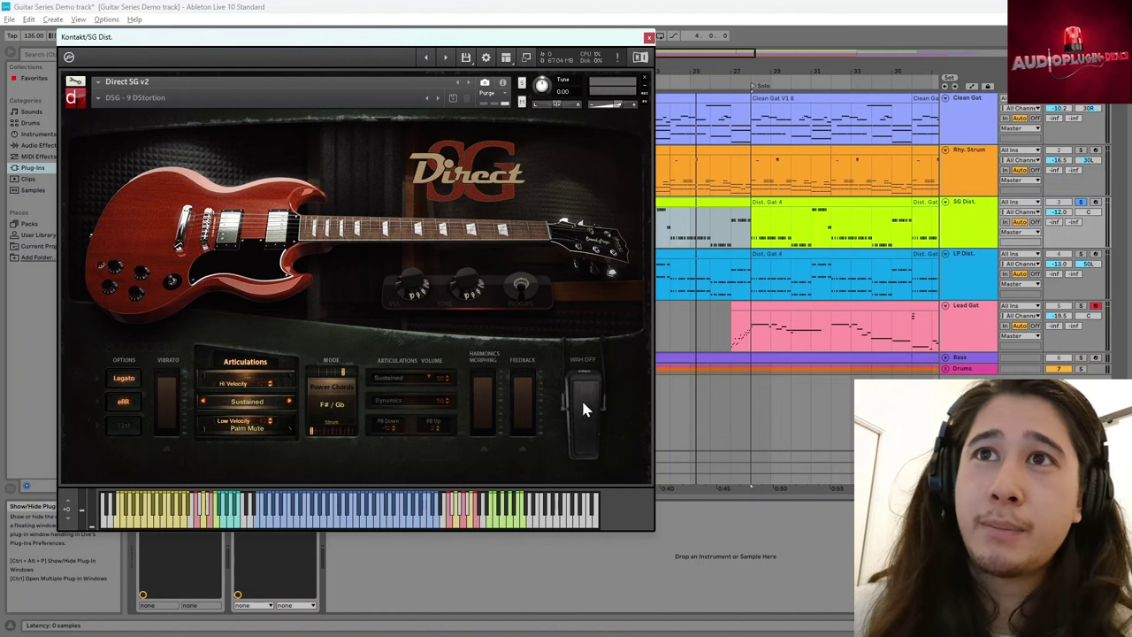
click(585, 365)
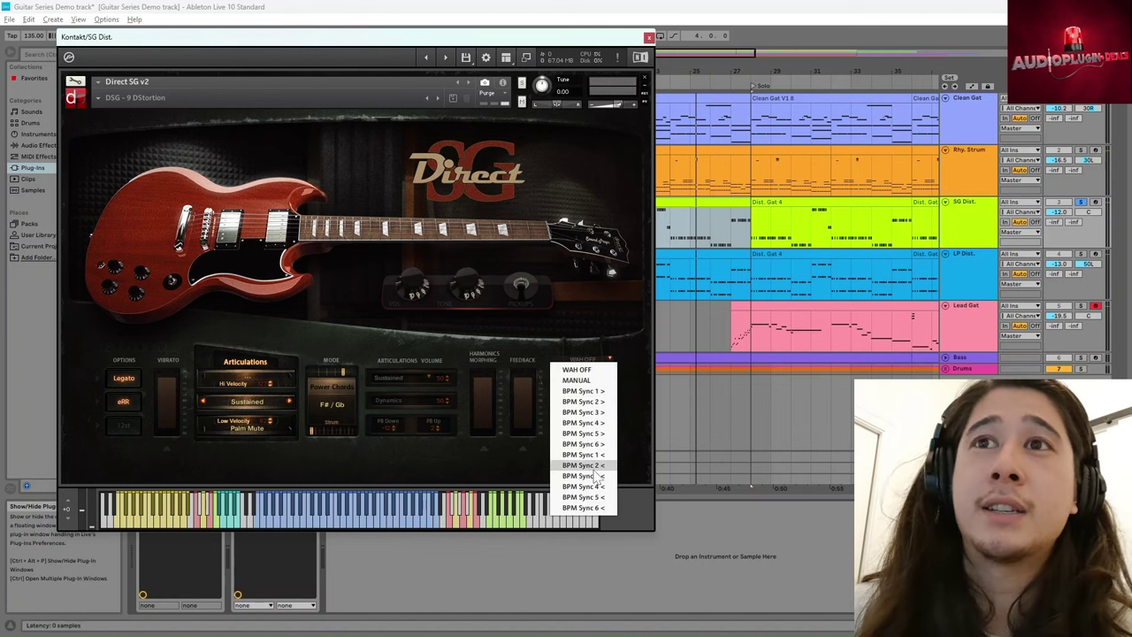
key(ctrl+alt+p)
click(611, 211)
key(ctrl+alt+p)
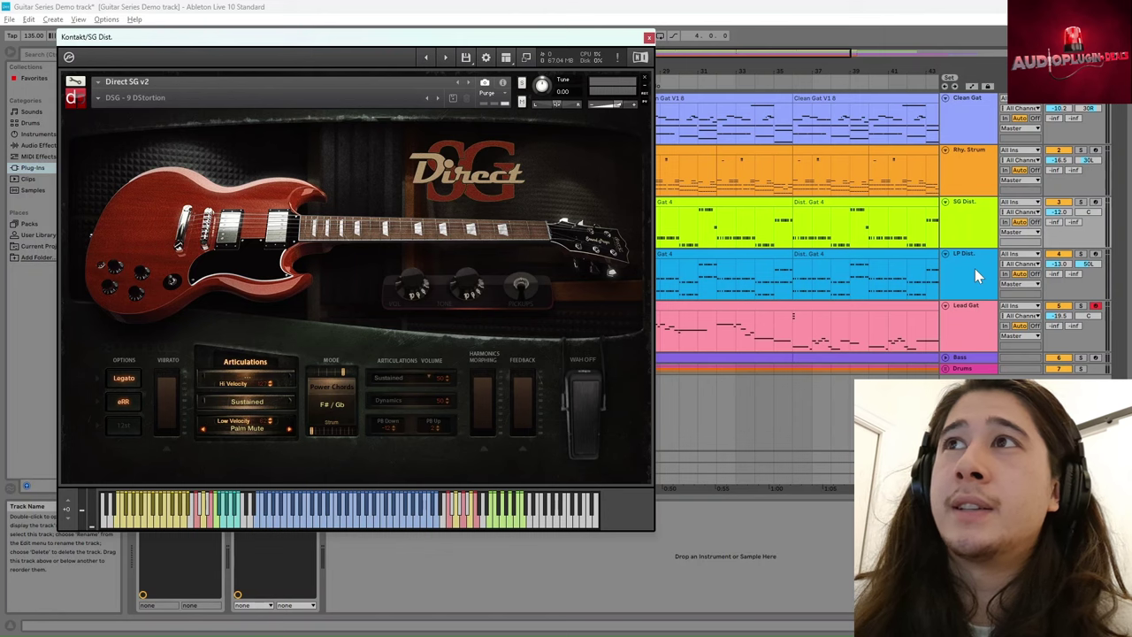
Swap to the LP Dist. Kontakt window, pan SG Dist. to 50R, and solo LP Dist. and SG Dist.
key(ctrl+alt+p)
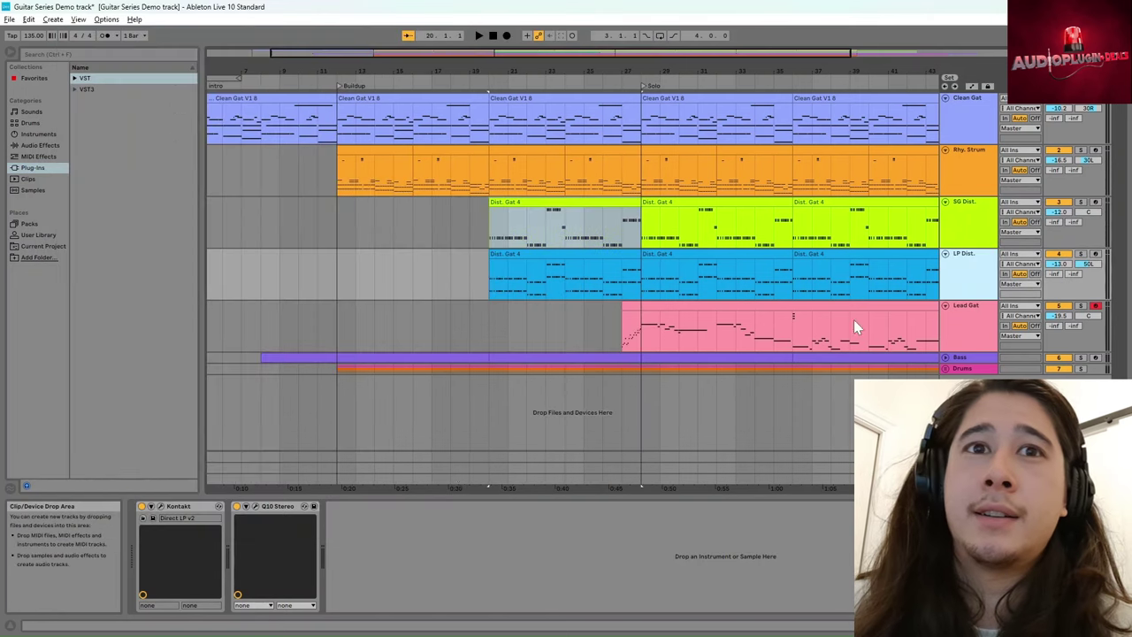
click(160, 507)
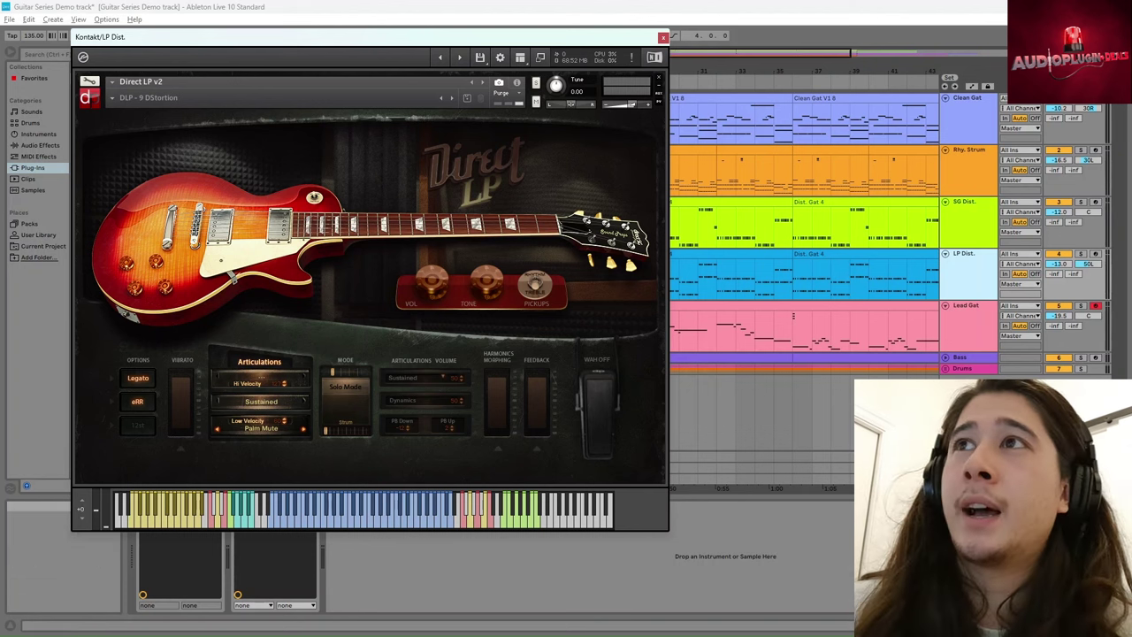
click(1086, 214)
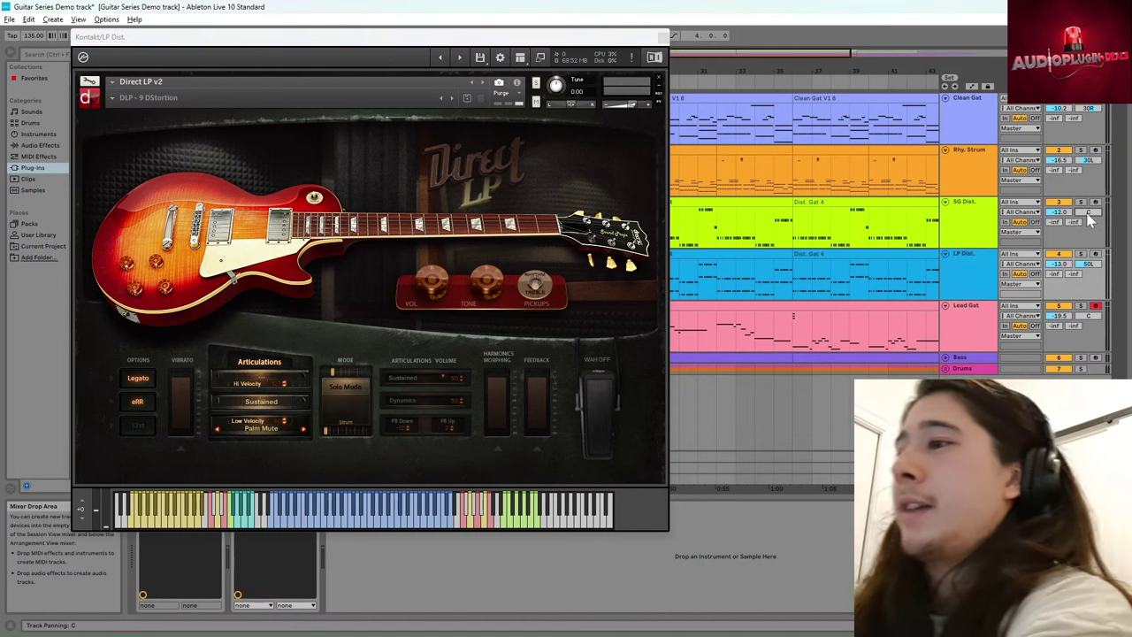
drag(1088, 220, 1089, 199)
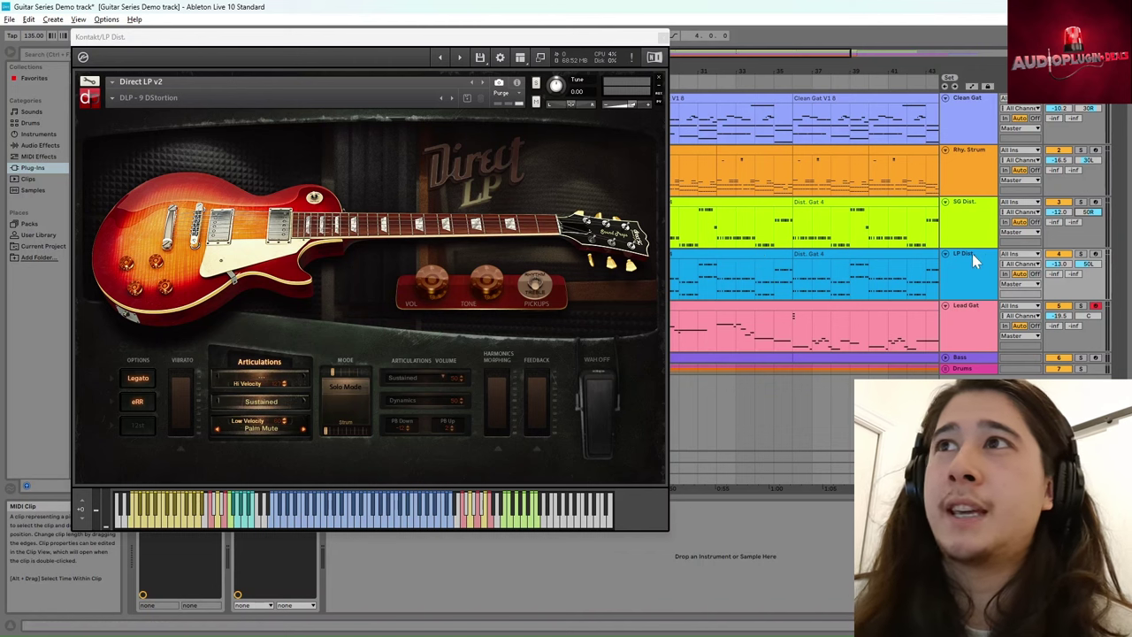
click(1081, 254)
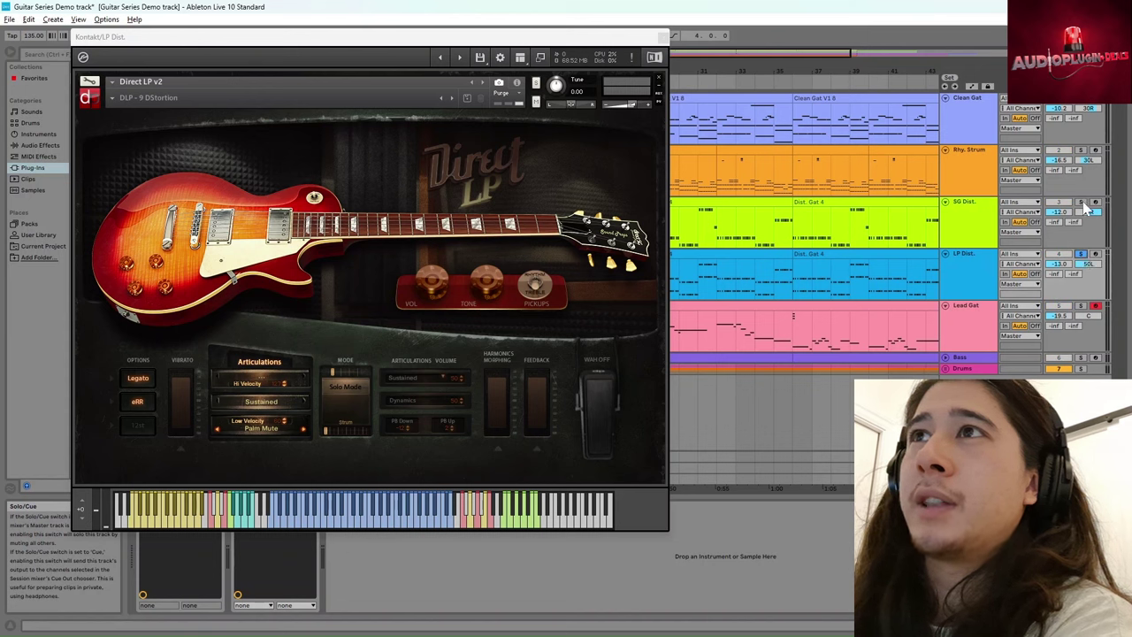
click(1081, 203)
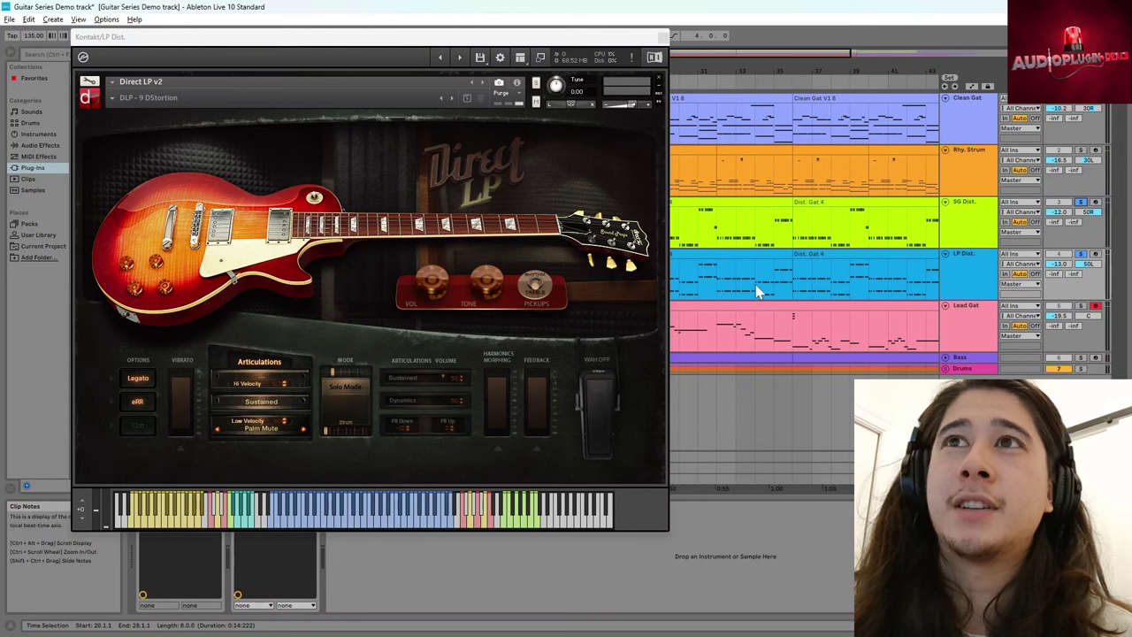
Zoom in, select a stretch of the SG Dist. clips, and play it to hear the double-tracking.
drag(734, 71, 735, 88)
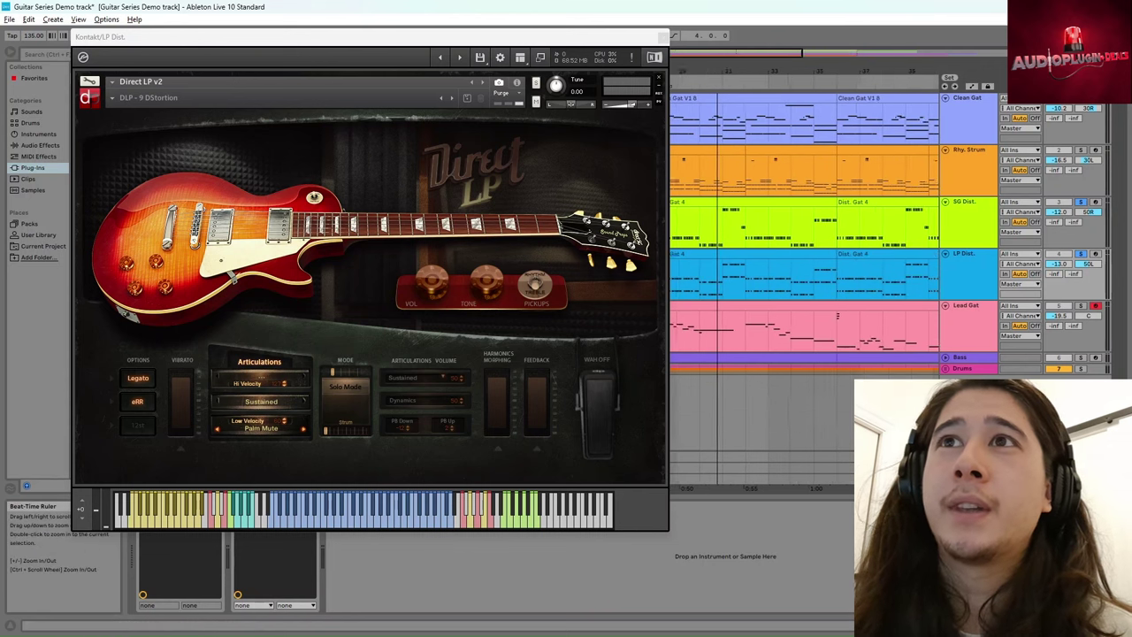
drag(735, 226, 612, 225)
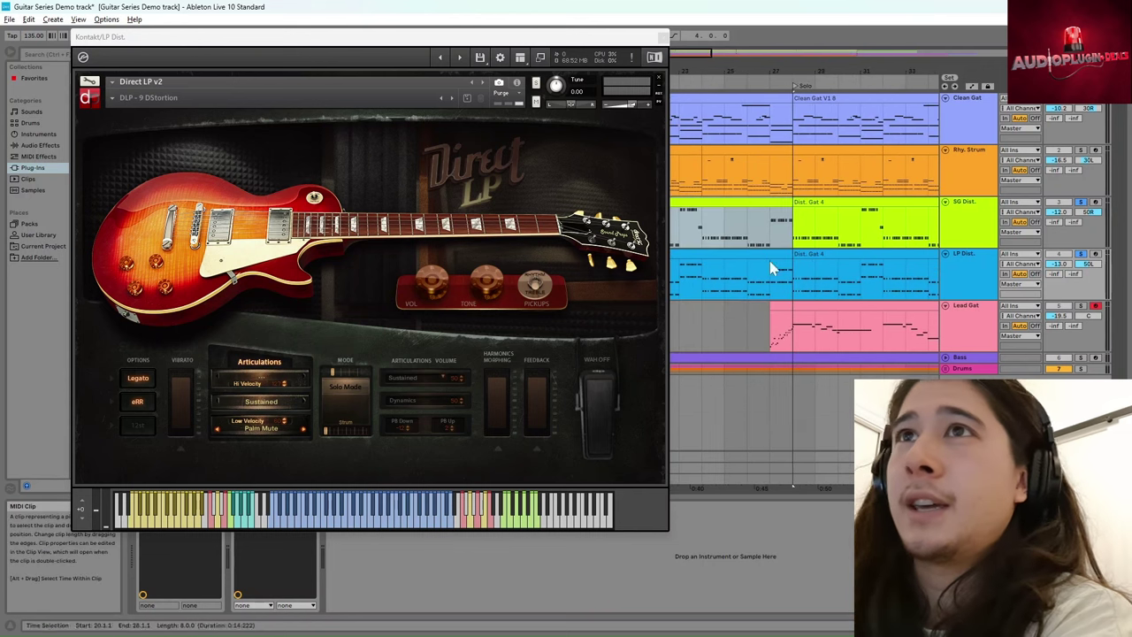
key(space)
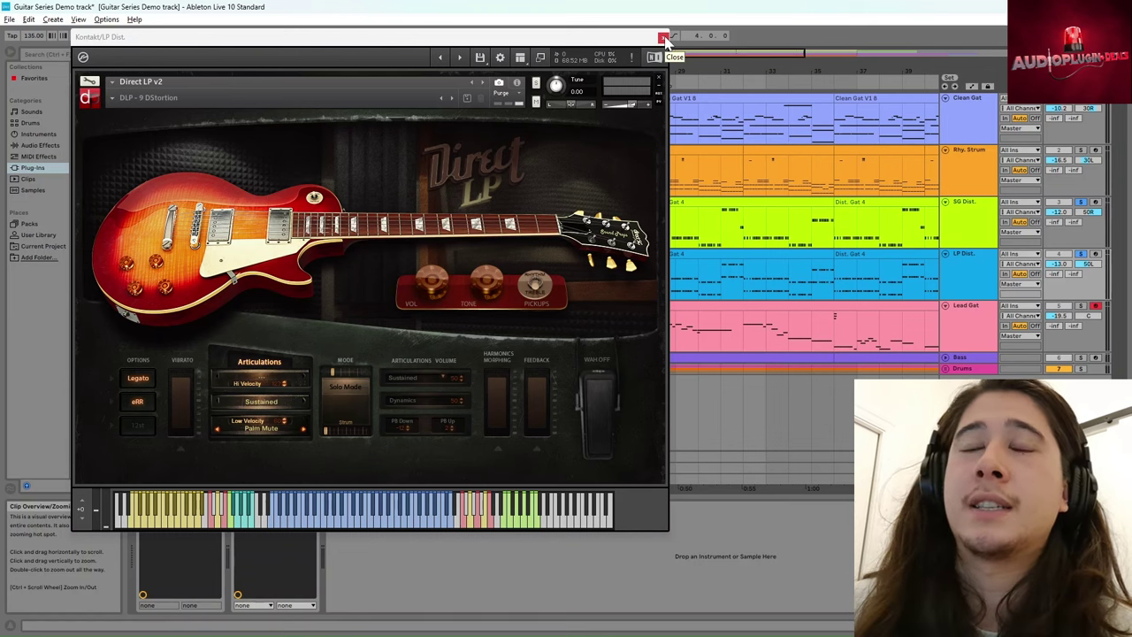
Close the LP Dist. Kontakt window and open the Dist. Gat 4 clip's MIDI notes.
click(664, 39)
click(549, 270)
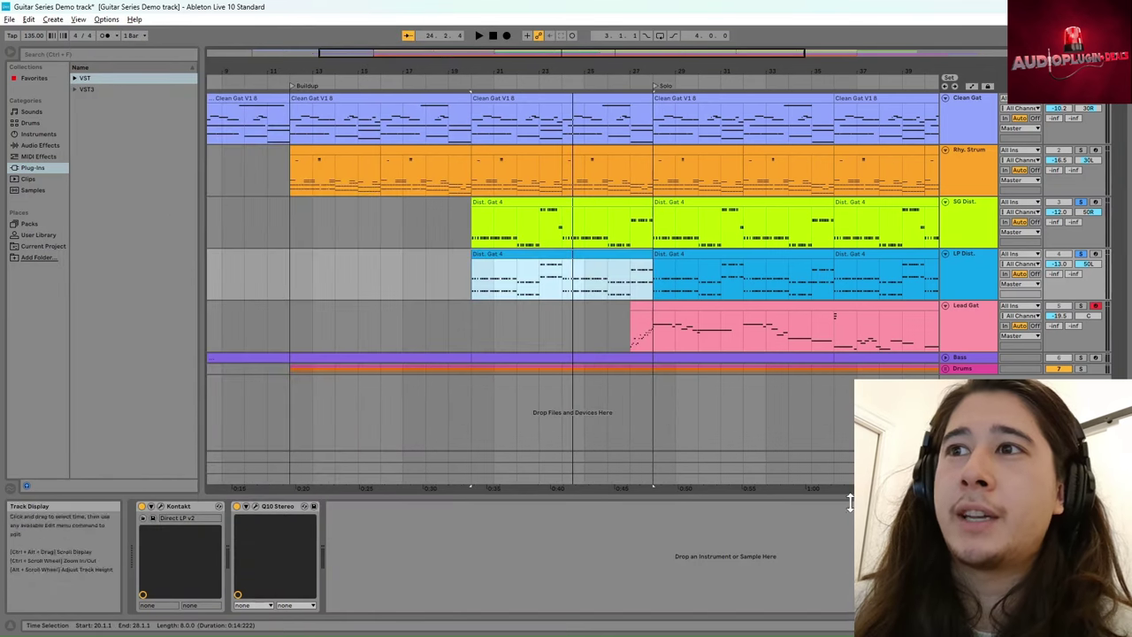
double_click(533, 292)
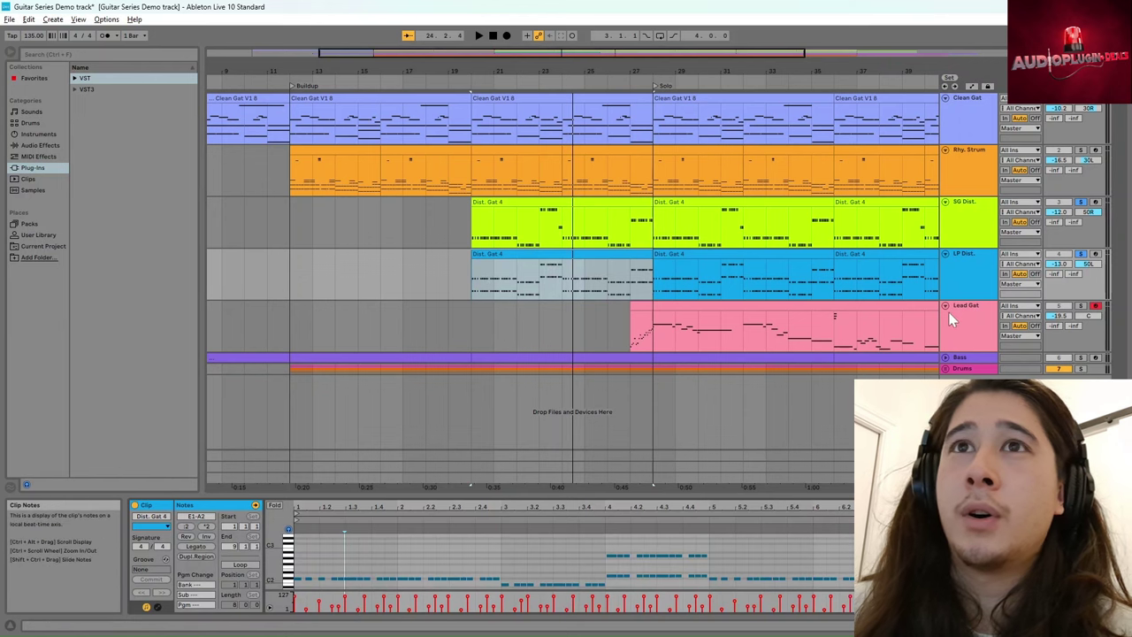
Zoom in on the Dist. Gat 4 notes, then zoom out to the full arrangement.
click(358, 584)
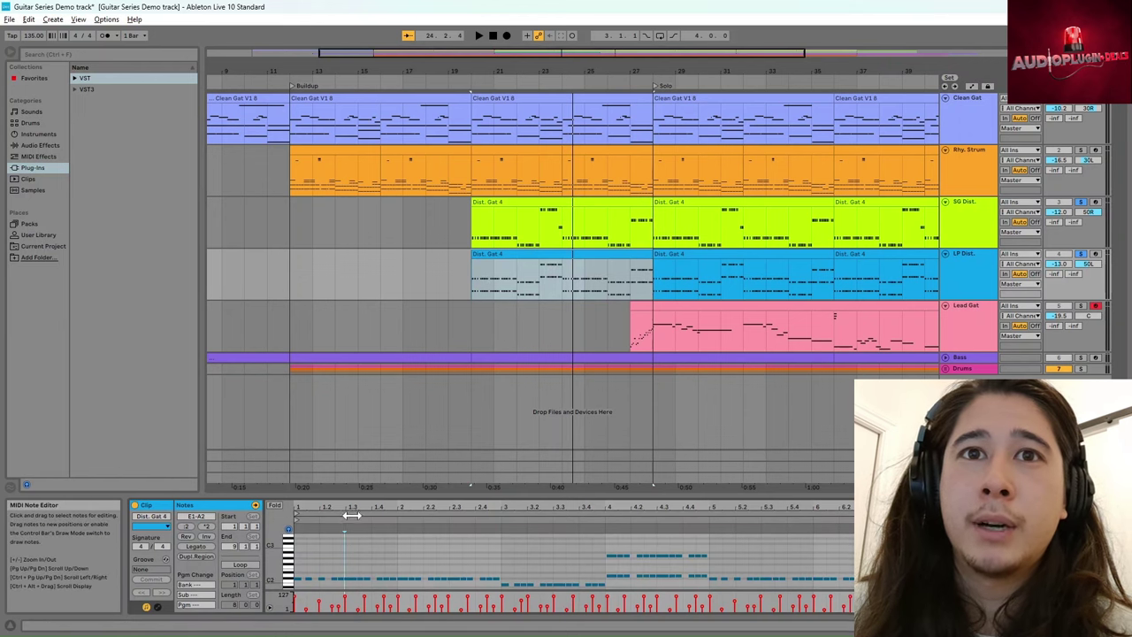
key(plus)
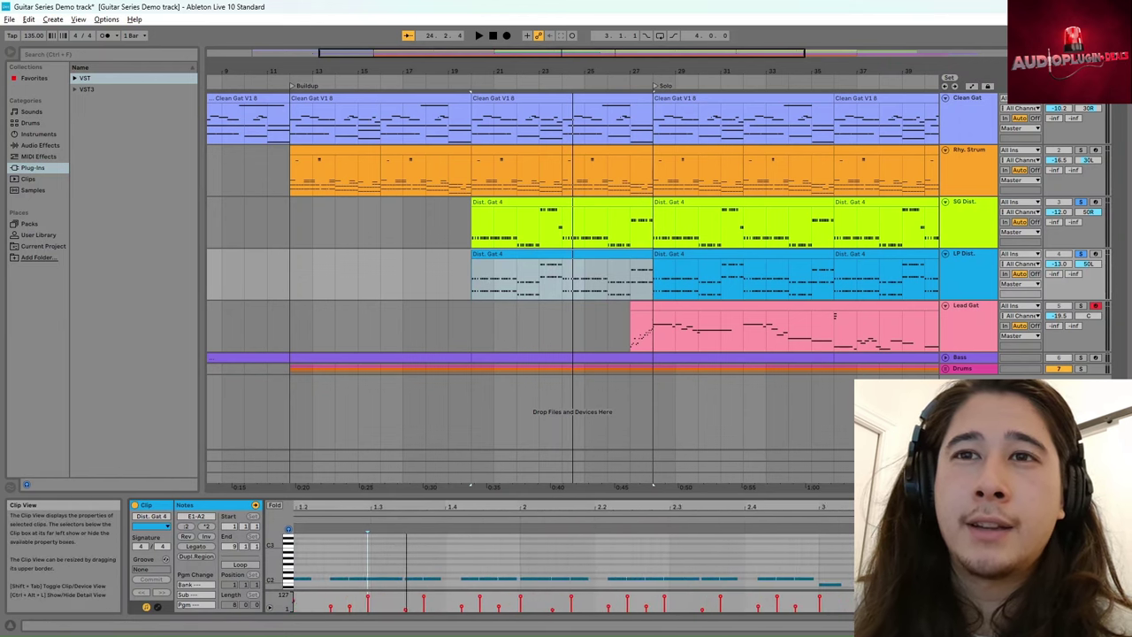
key(plus)
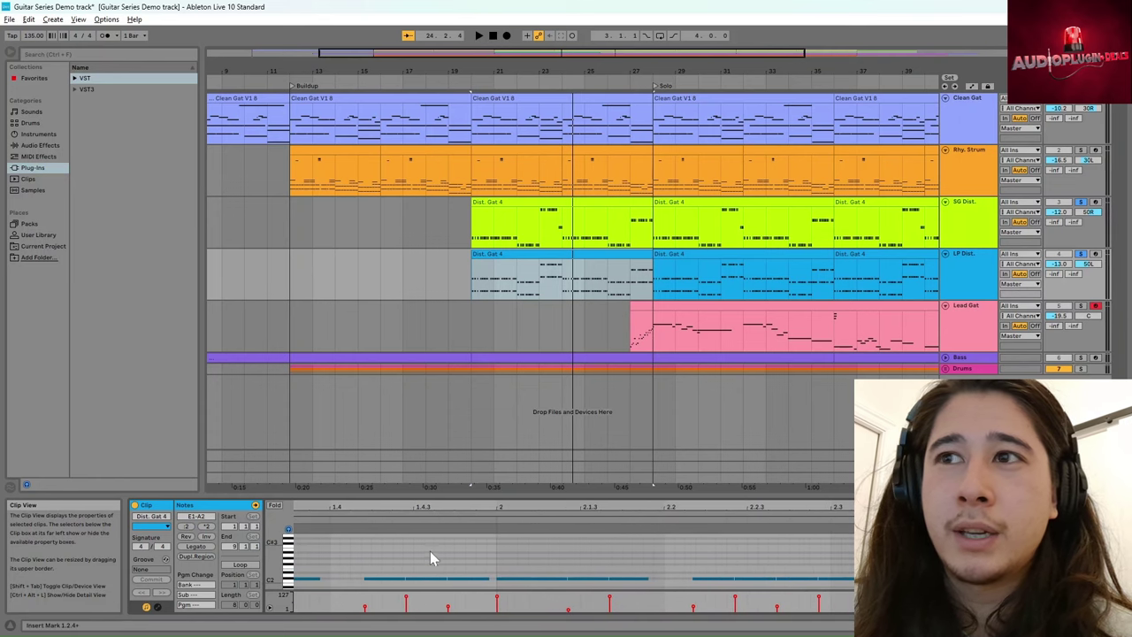
drag(478, 530, 414, 506)
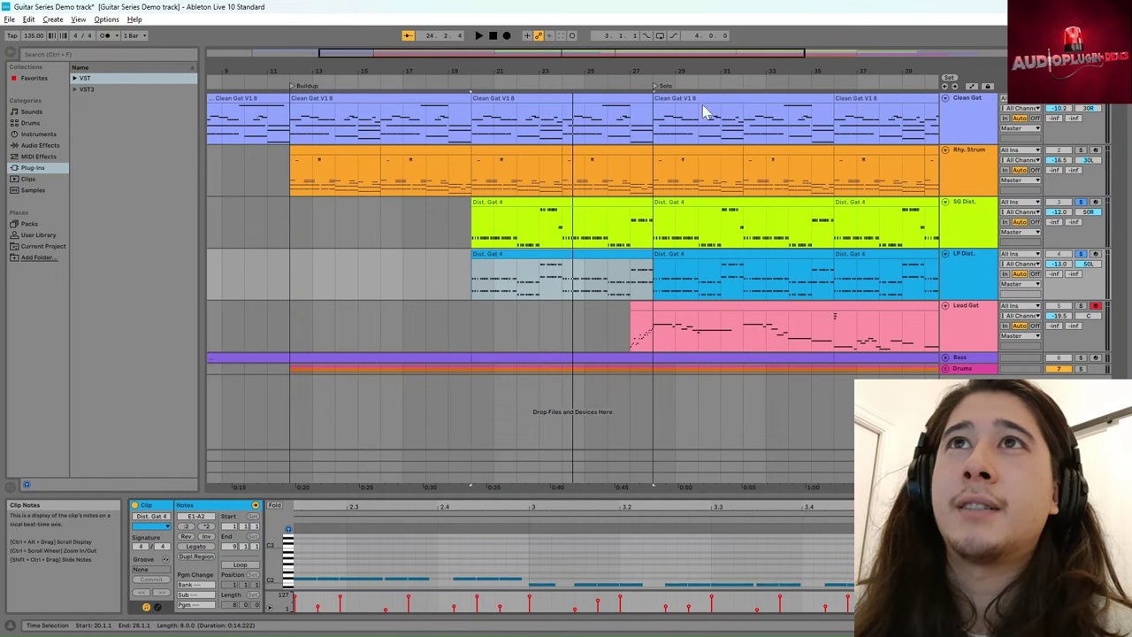
drag(619, 71, 619, 36)
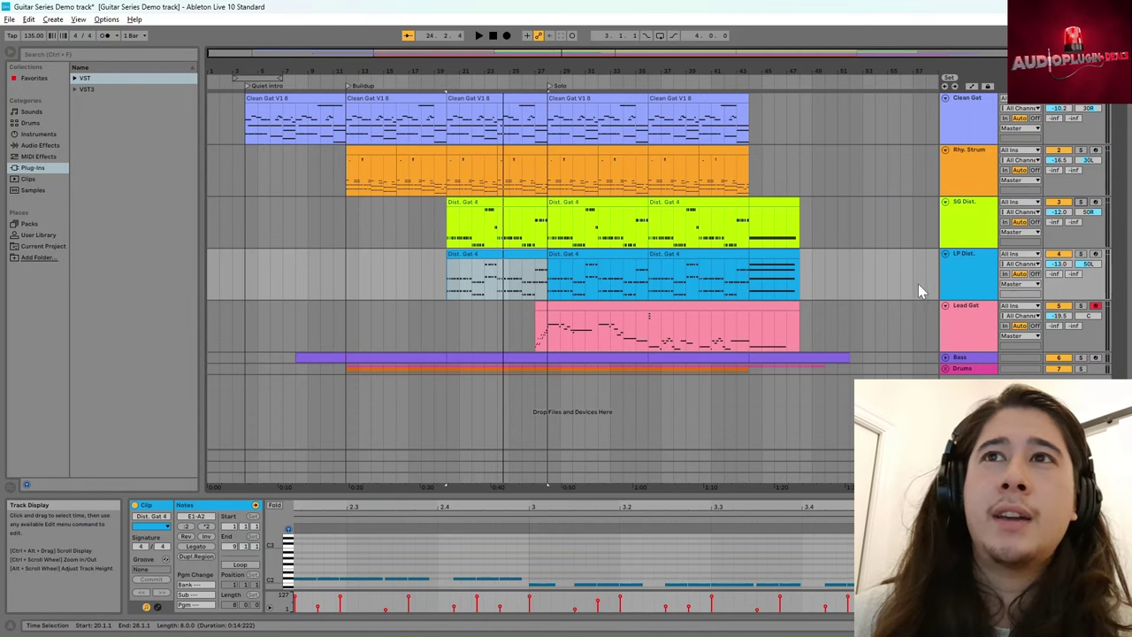
Open Lead Gat's Kontakt (Direct LP v2, DLP - 10 HotSolo), checking Clean Gat and returning to Lead Gat.
click(621, 303)
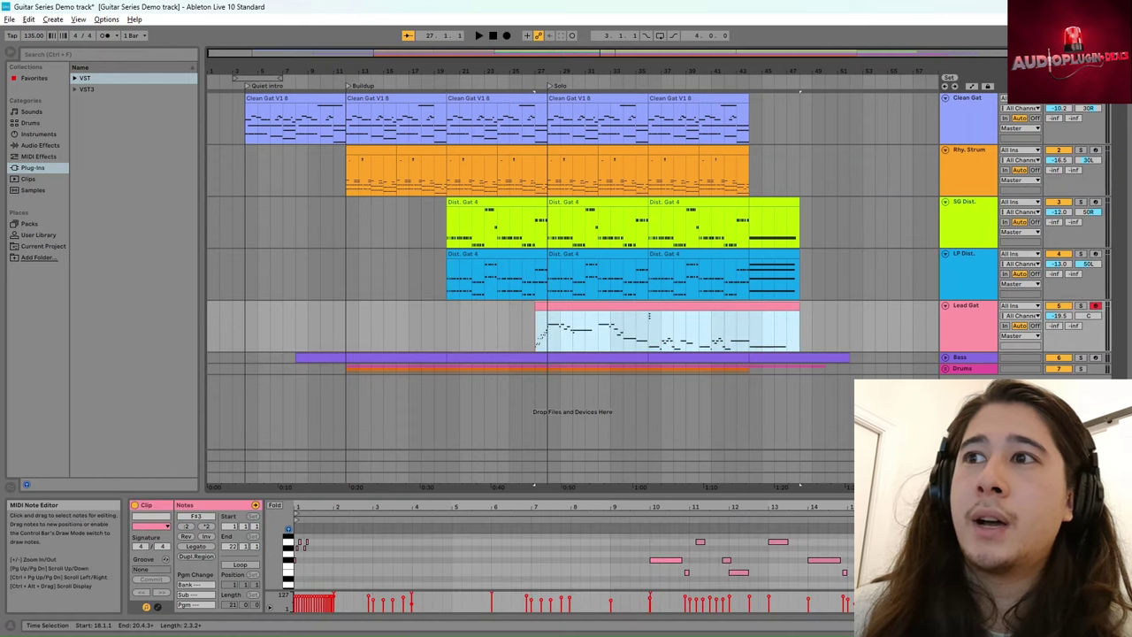
key(shift+Tab)
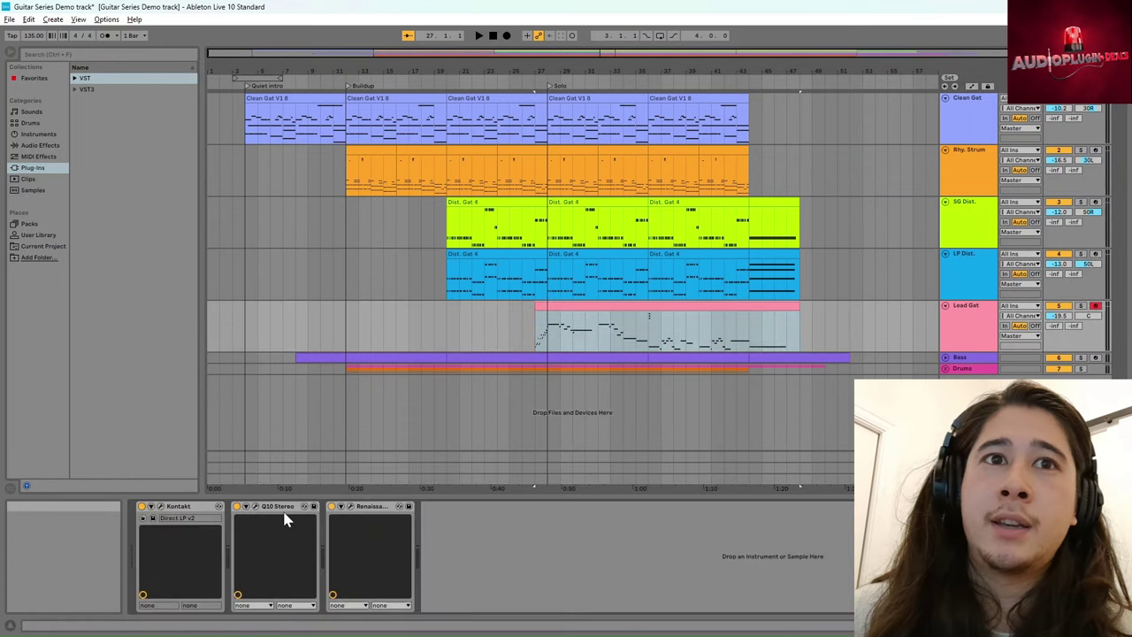
click(161, 507)
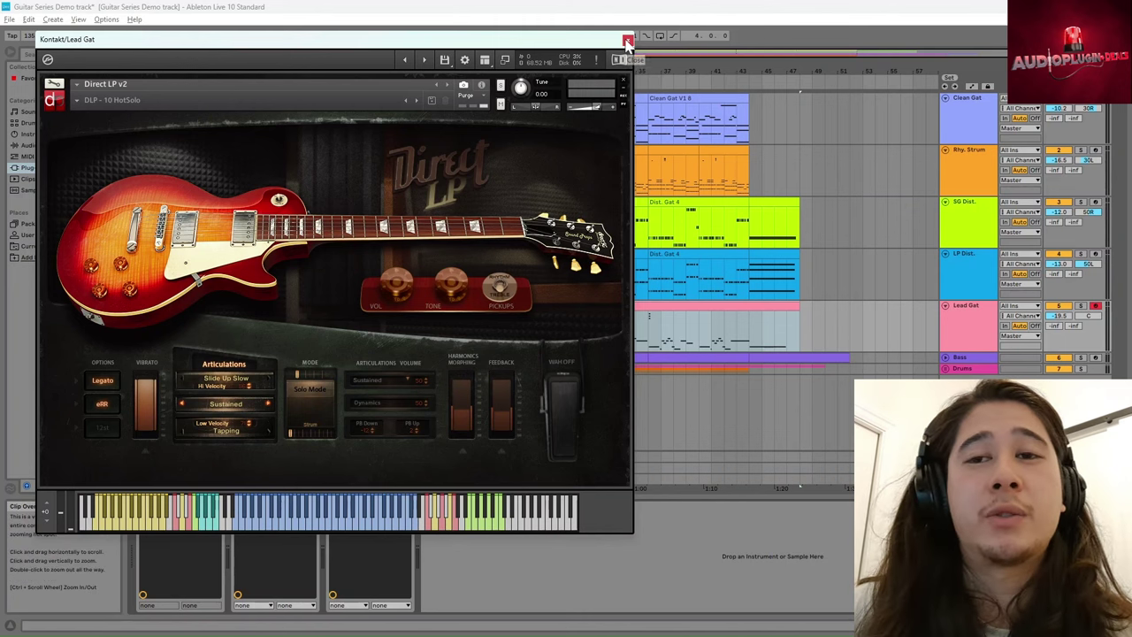
click(780, 135)
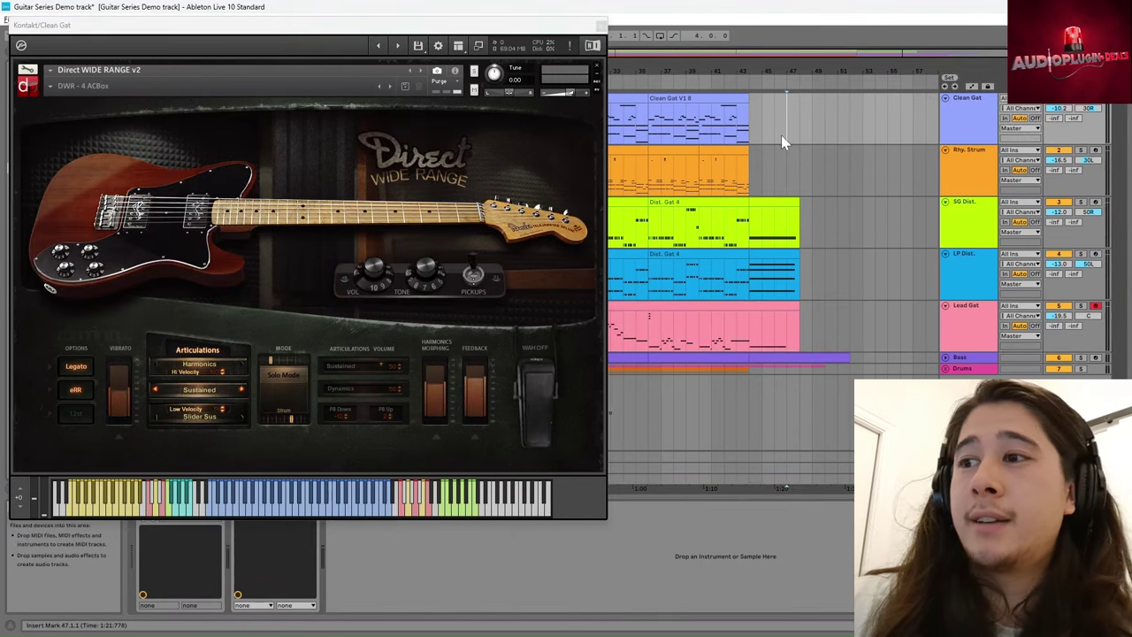
click(975, 330)
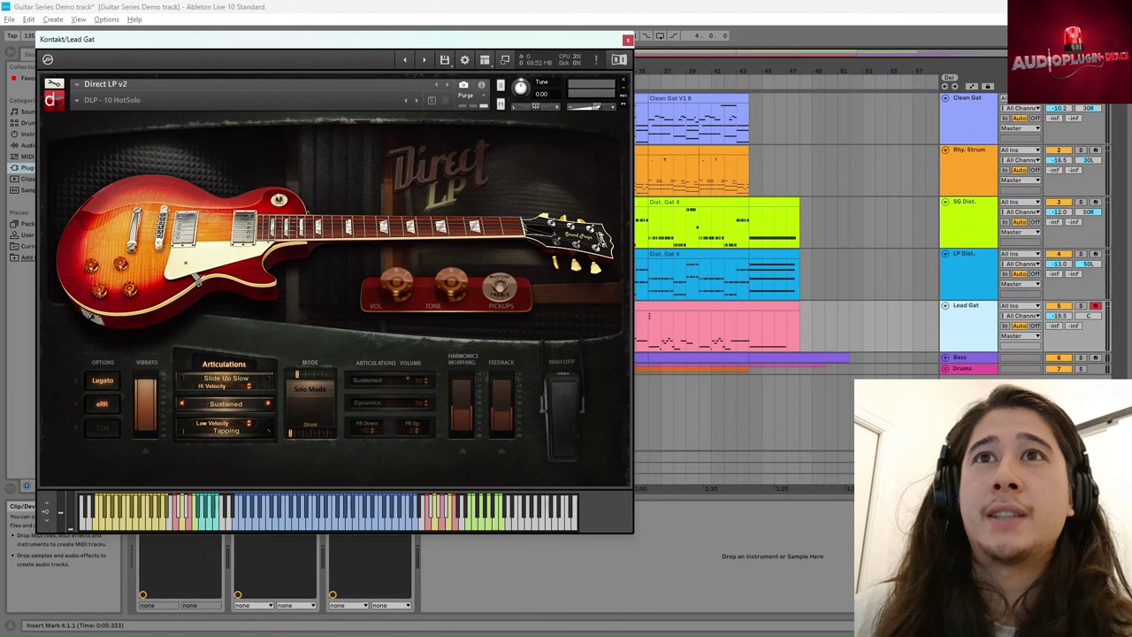